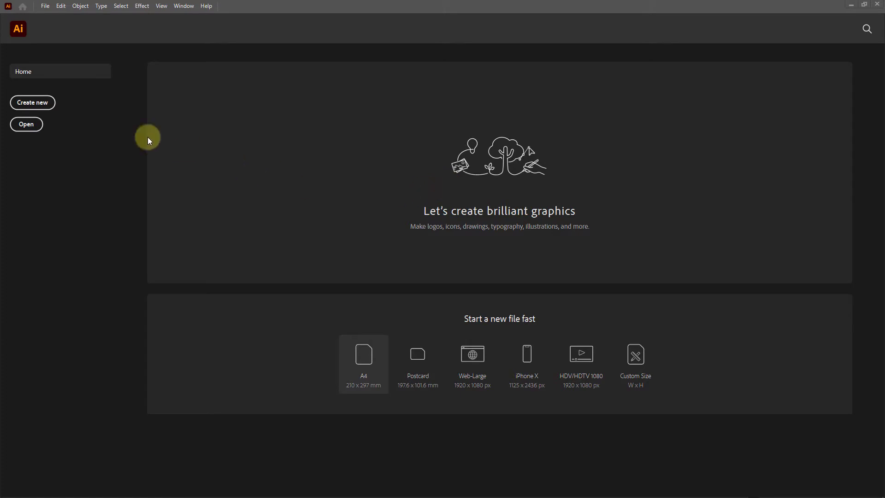
Create a new A4 document with pixels as the unit and RGB Color as the color mode
{"action": "left_click", "coordinate": [44, 6]}
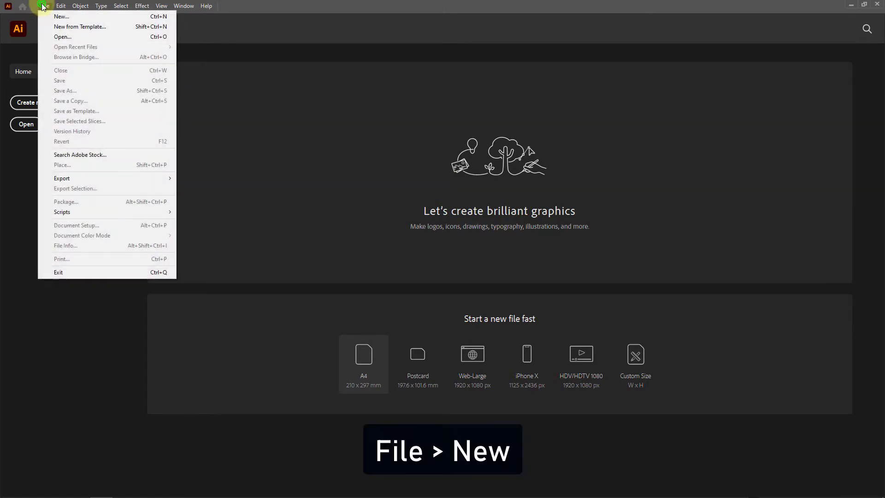
{"action": "left_click", "coordinate": [68, 18]}
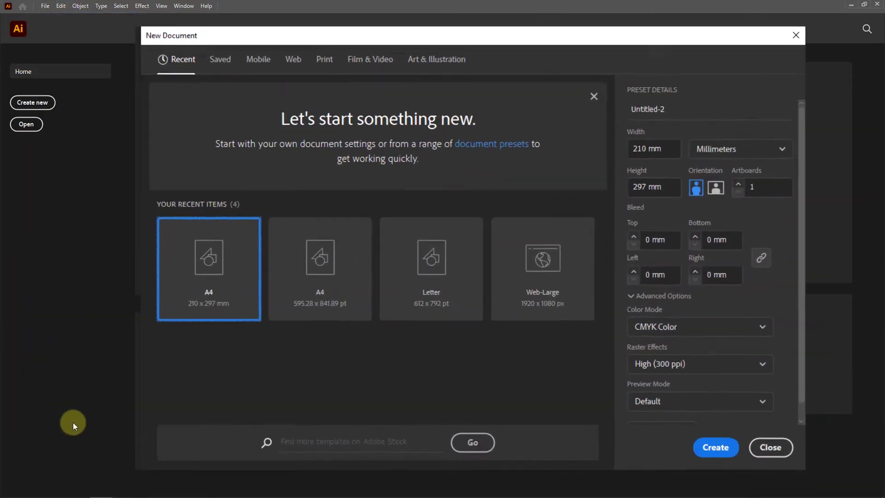
{"action": "left_click", "coordinate": [749, 144]}
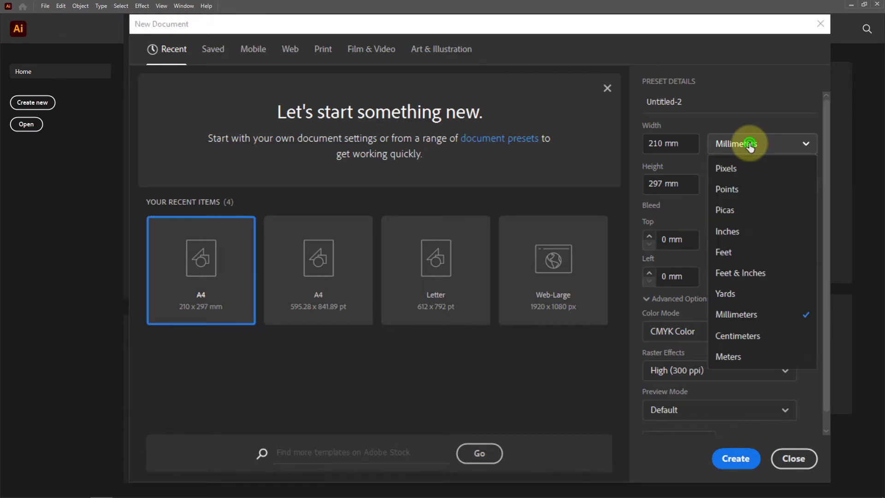
{"action": "left_click", "coordinate": [721, 169]}
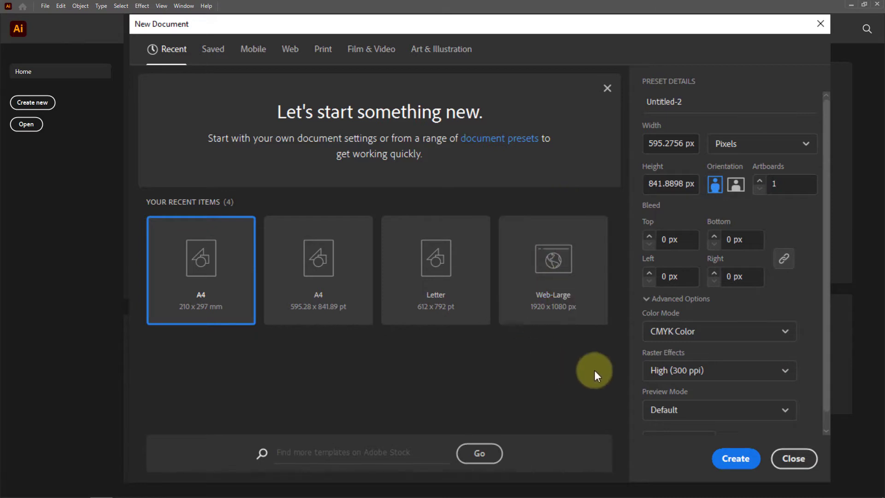
{"action": "left_click", "coordinate": [684, 329]}
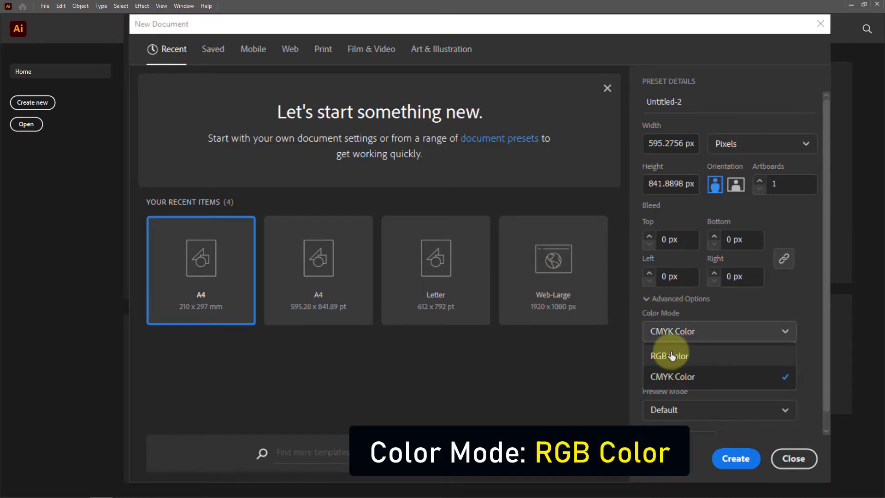
{"action": "left_click", "coordinate": [680, 356]}
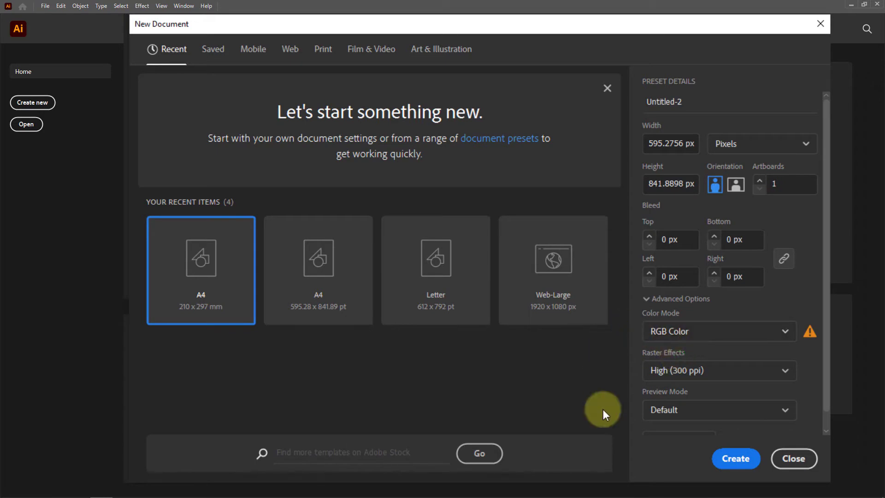
{"action": "left_click", "coordinate": [736, 461]}
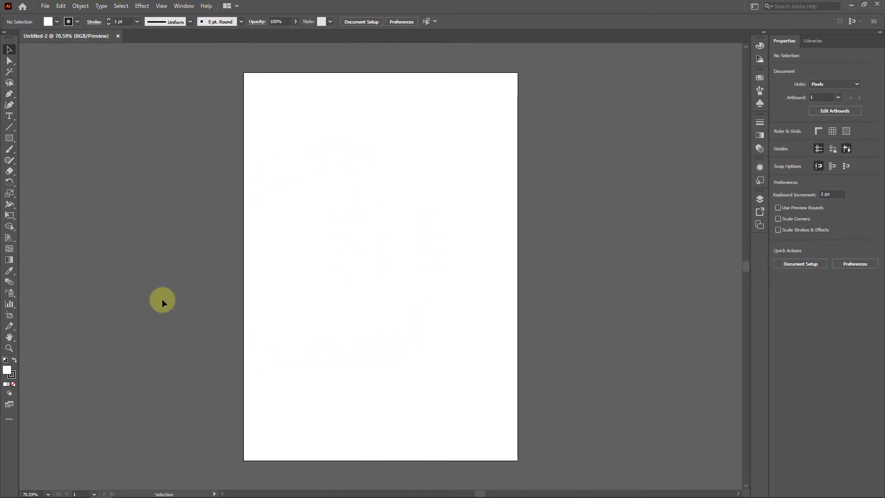
Place the BG grasshopper photo as a linked image across the artboard, about 1152 by 765 px in size
{"action": "left_click", "coordinate": [44, 6]}
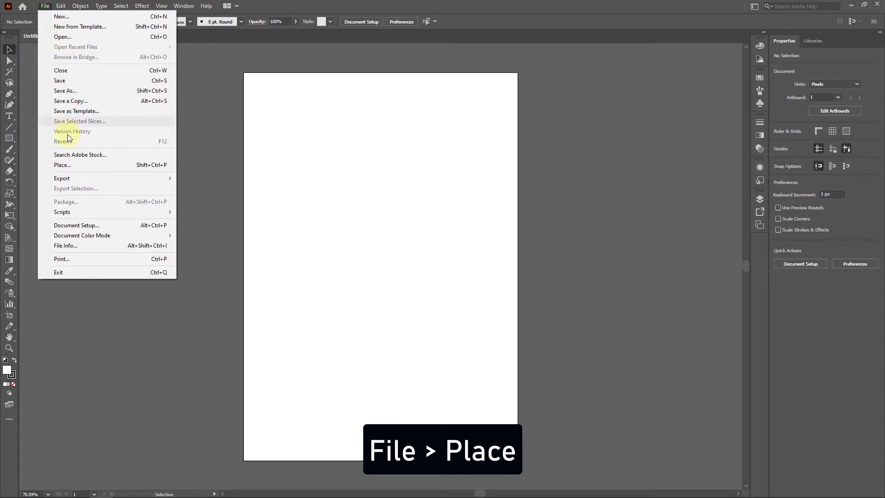
{"action": "left_click", "coordinate": [64, 166]}
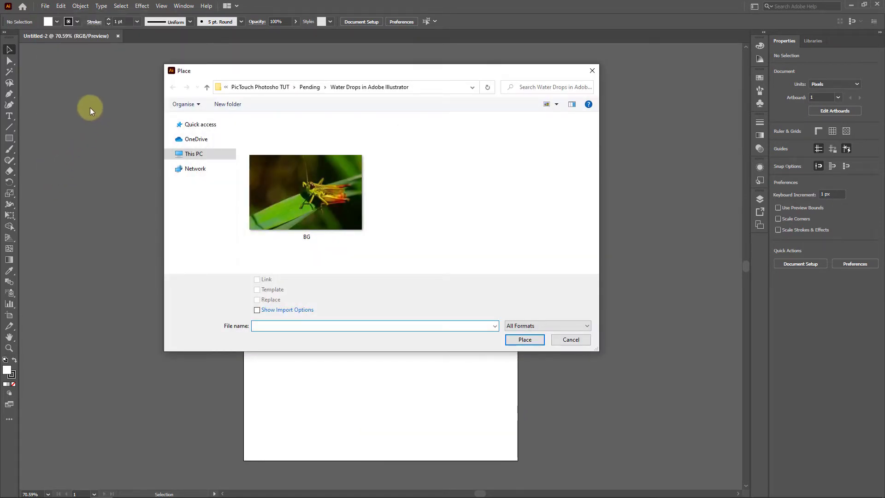
{"action": "left_click", "coordinate": [320, 206]}
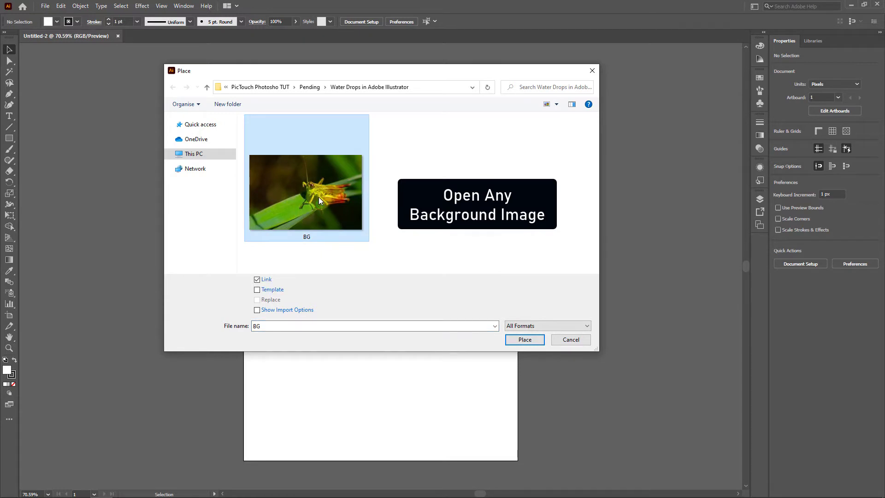
{"action": "left_click", "coordinate": [524, 339]}
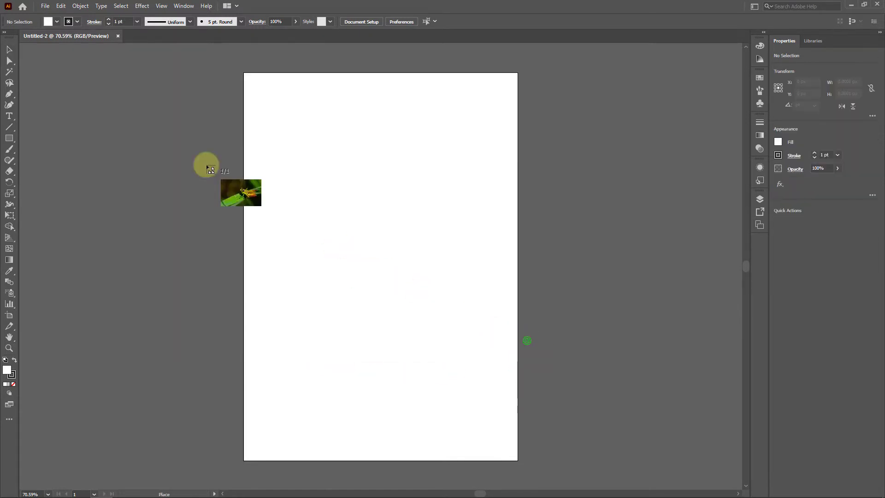
{"action": "left_click_drag", "start_coordinate": [59, 74], "coordinate": [694, 430]}
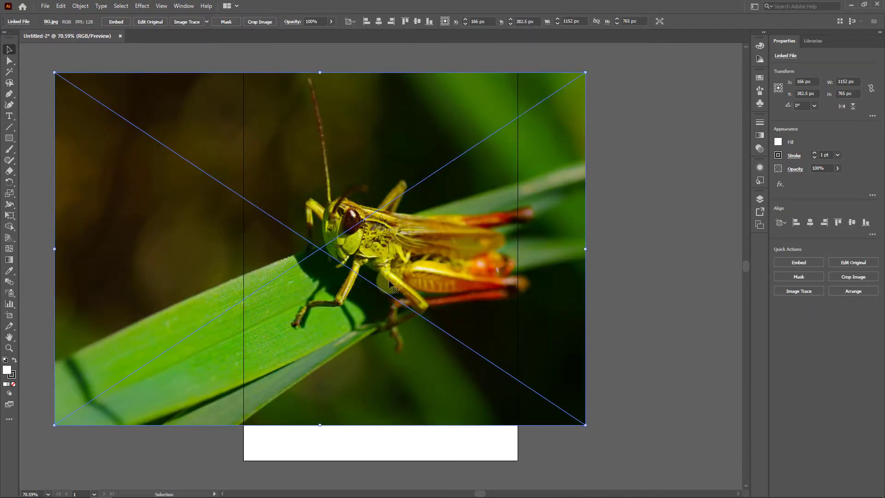
Move the placed photo completely off the artboard to the empty canvas on its right, at about X 1321 px, Y 400.5 px
{"action": "left_click_drag", "start_coordinate": [308, 273], "coordinate": [533, 282]}
{"action": "key", "text": "space"}
{"action": "left_click_drag", "start_coordinate": [518, 268], "coordinate": [177, 283]}
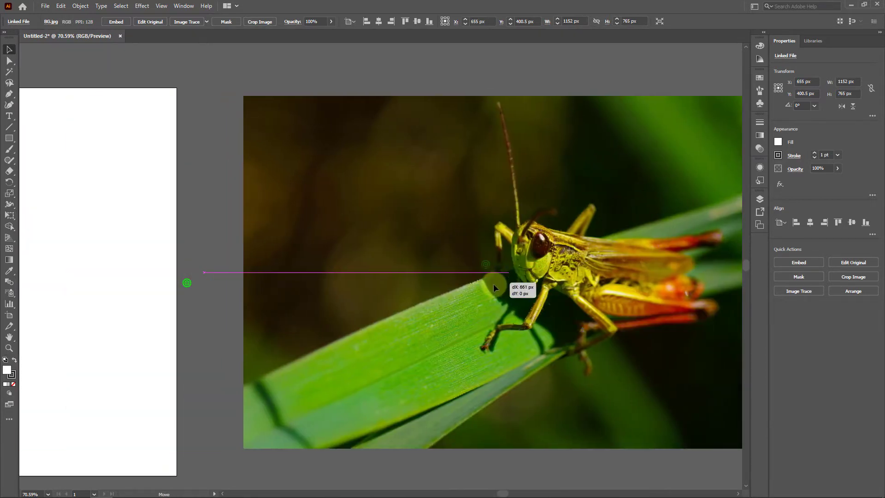
{"action": "left_click_drag", "start_coordinate": [493, 283], "coordinate": [312, 257]}
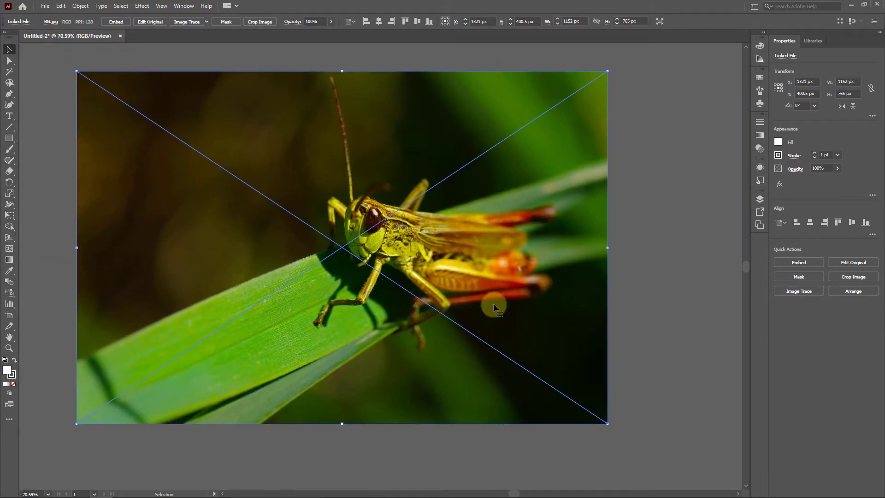
Show the document's layers, expand Layer 1 and lock the linked photo in it
{"action": "left_click", "coordinate": [178, 7]}
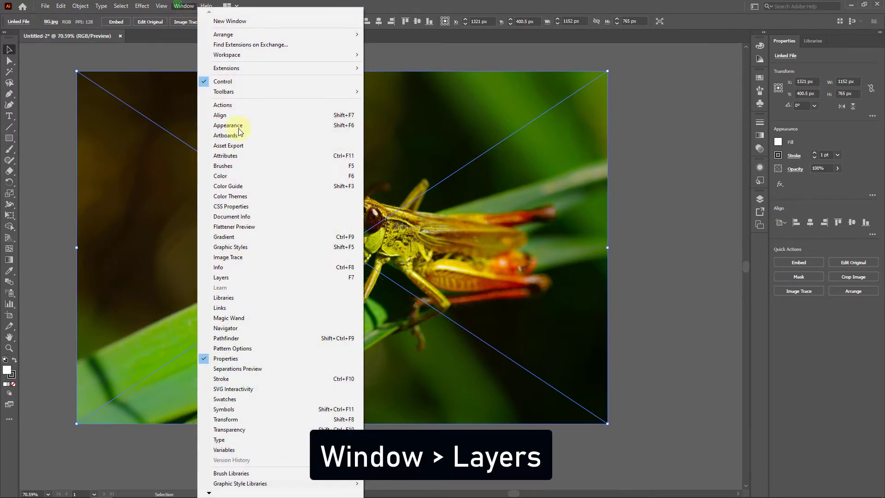
{"action": "left_click", "coordinate": [220, 277]}
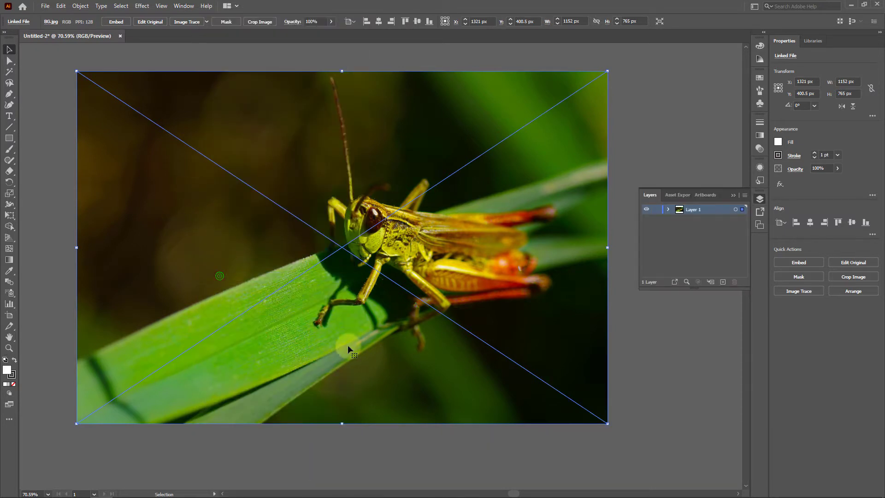
{"action": "left_click", "coordinate": [668, 209]}
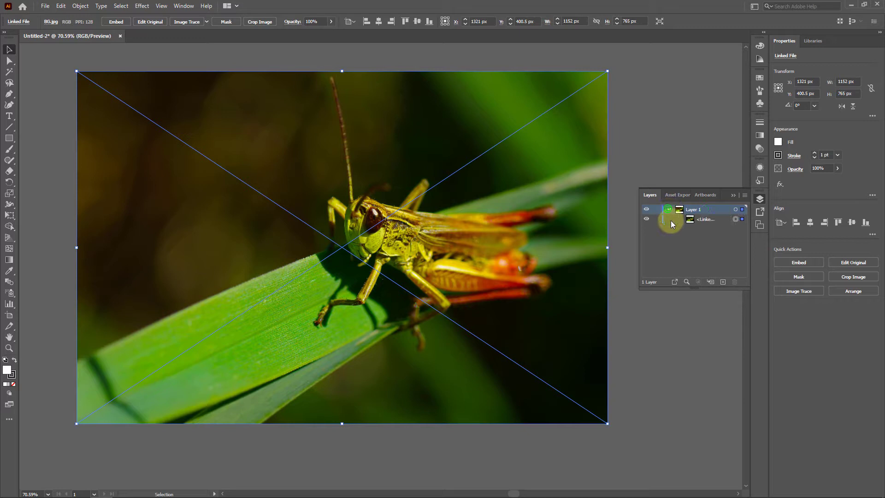
{"action": "left_click", "coordinate": [700, 220]}
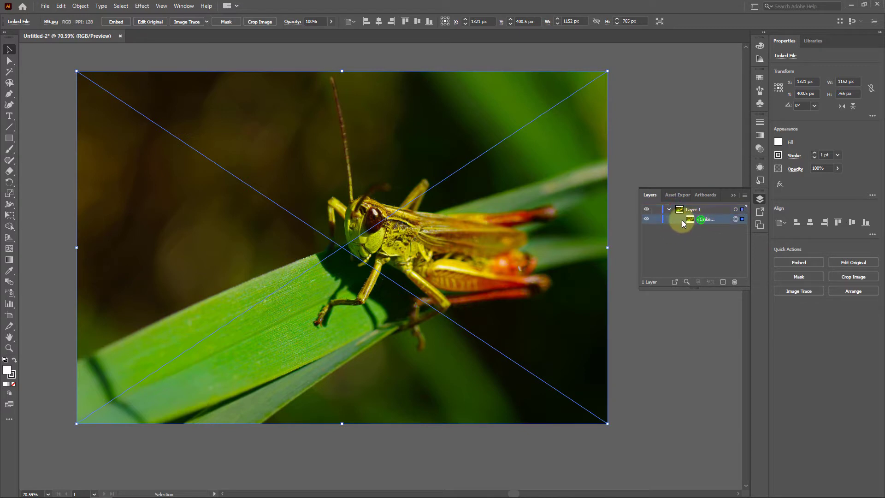
{"action": "left_click", "coordinate": [655, 219]}
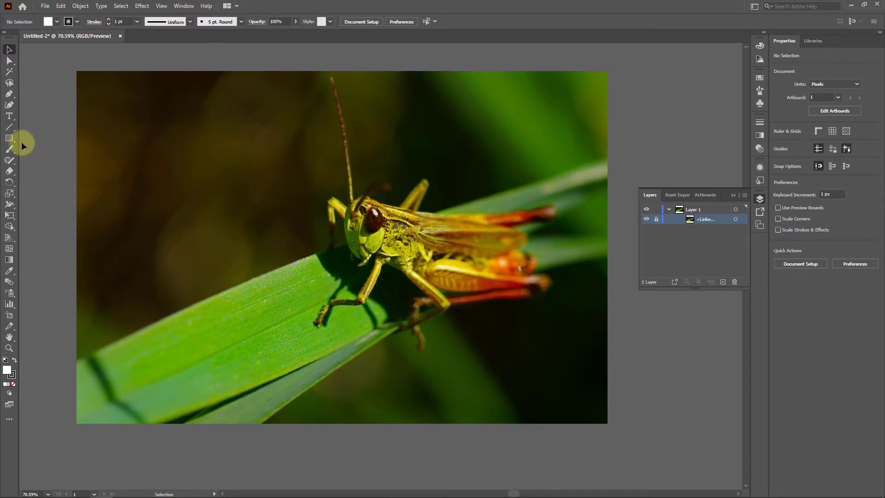
Create an ellipse 135 px wide and 85 px high on the green leaf in front of the grasshopper
{"action": "left_click", "coordinate": [10, 138]}
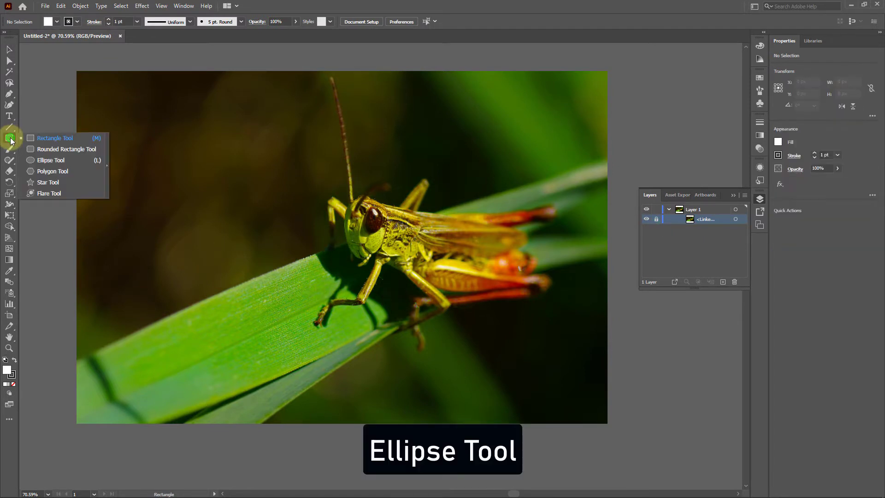
{"action": "left_click", "coordinate": [41, 161]}
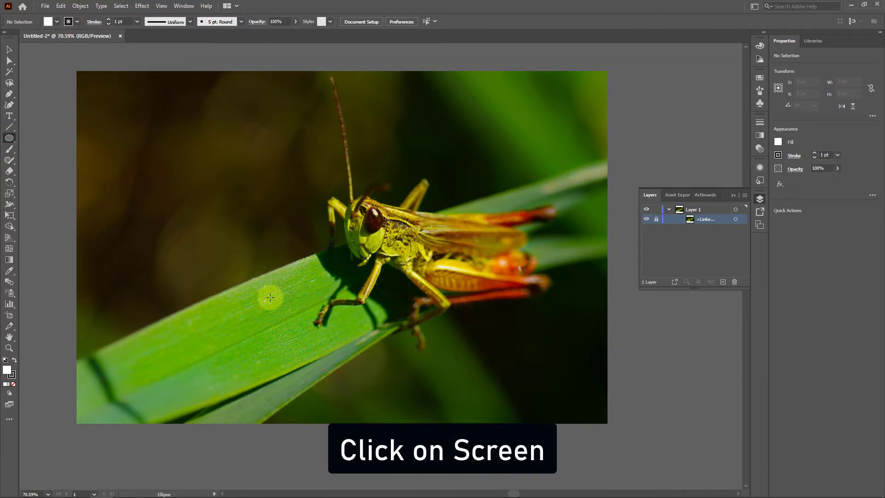
{"action": "left_click_drag", "start_coordinate": [253, 313], "coordinate": [427, 286]}
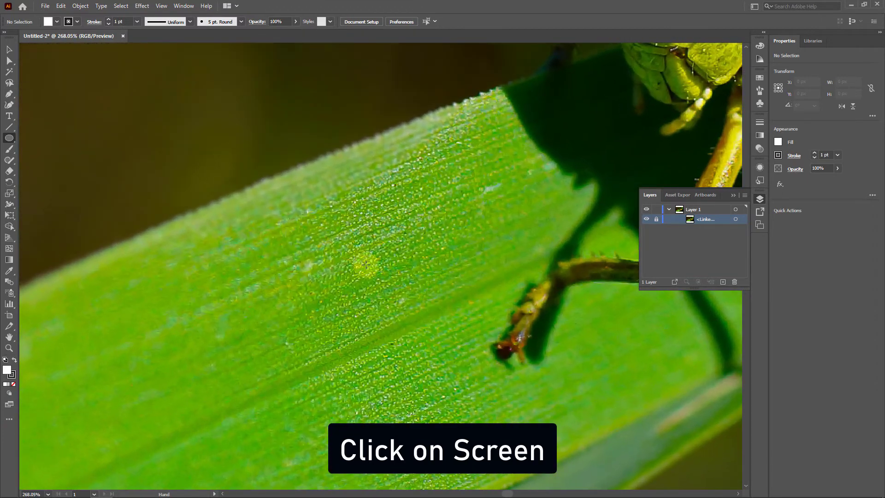
{"action": "left_click", "coordinate": [320, 249]}
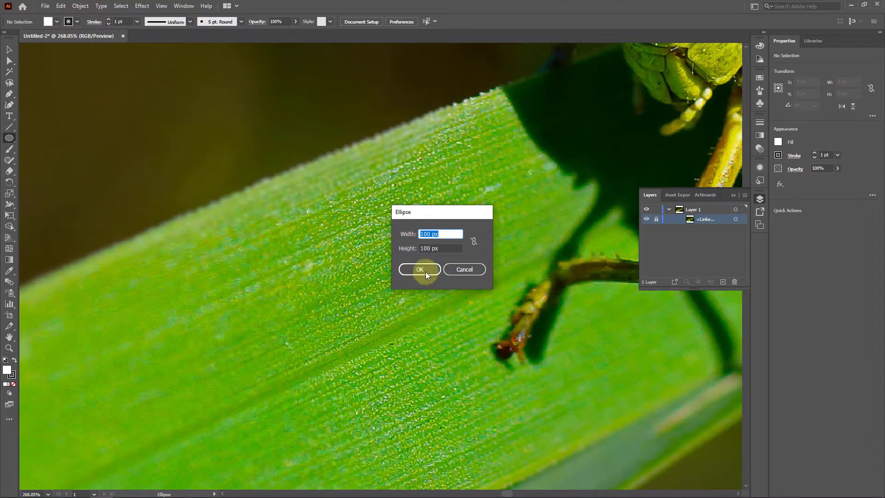
{"action": "type", "text": "1"}
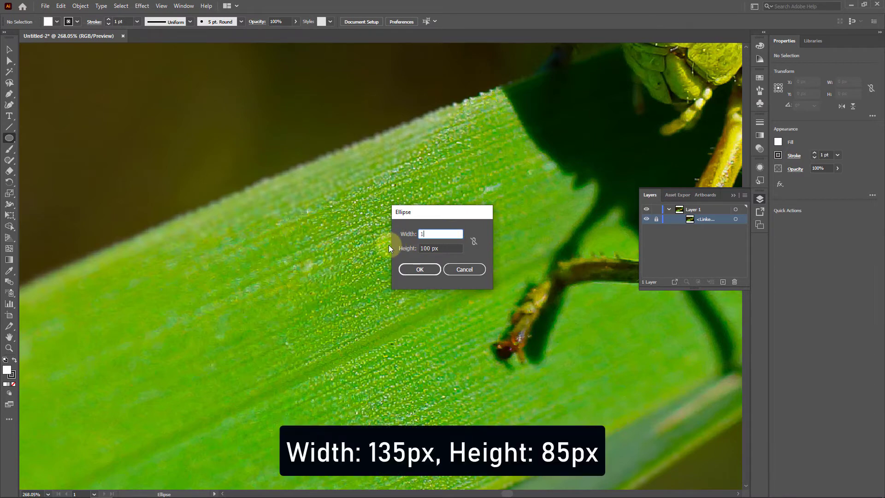
{"action": "type", "text": "35 px"}
{"action": "left_click", "coordinate": [452, 247]}
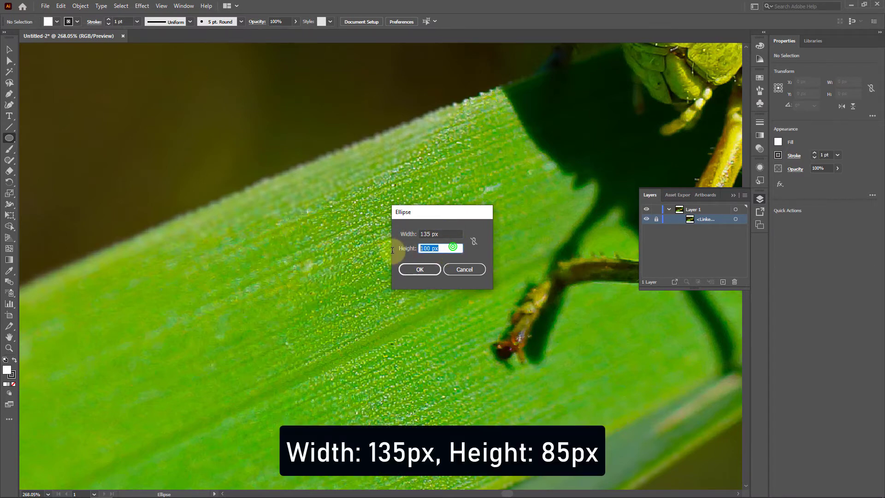
{"action": "type", "text": "85 p"}
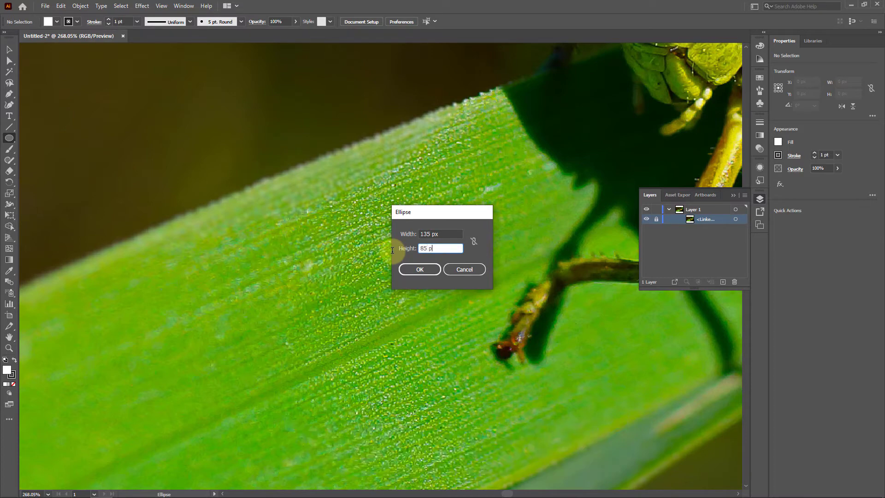
{"action": "double_click", "coordinate": [446, 247]}
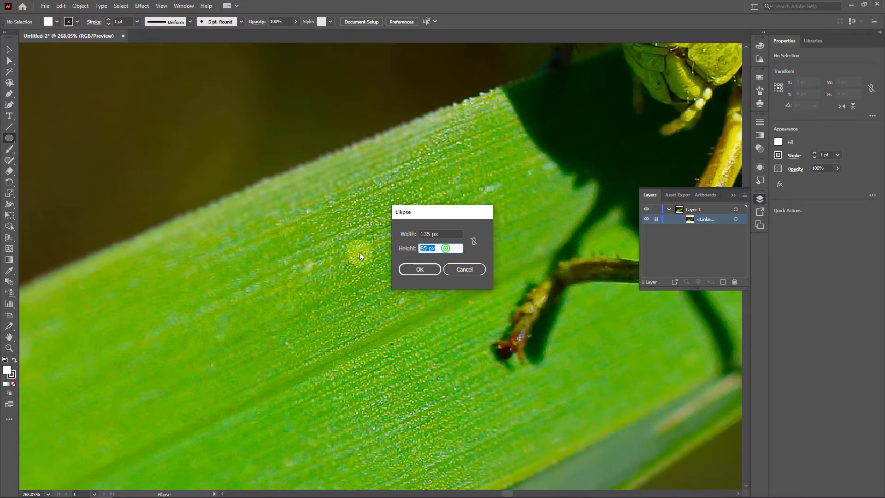
{"action": "left_click", "coordinate": [417, 269]}
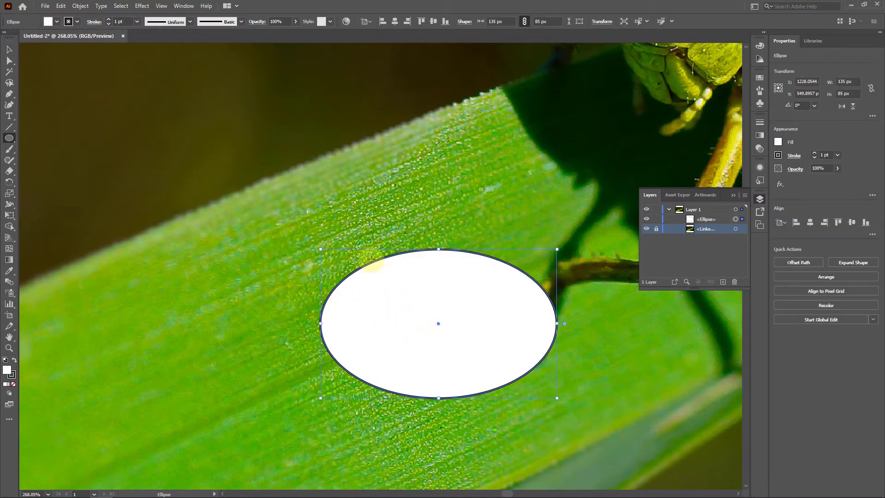
Remove the stroke from the new ellipse by setting it to None
{"action": "key", "text": "v"}
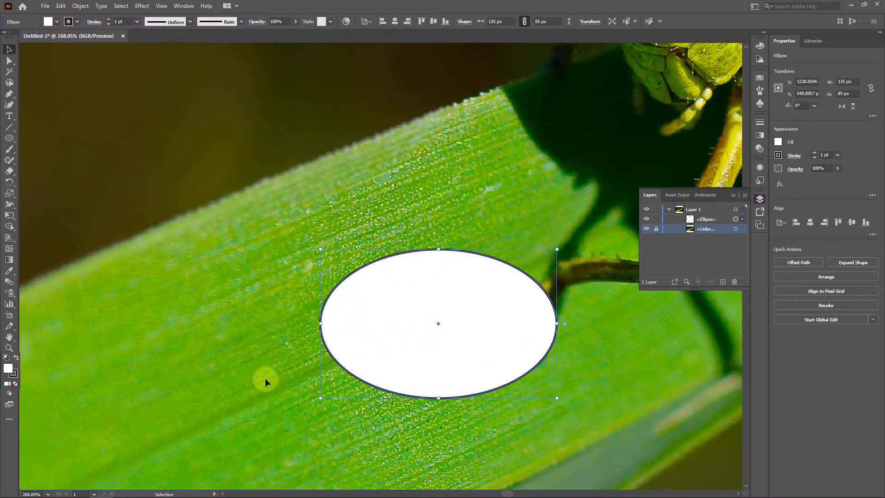
{"action": "left_click", "coordinate": [11, 375]}
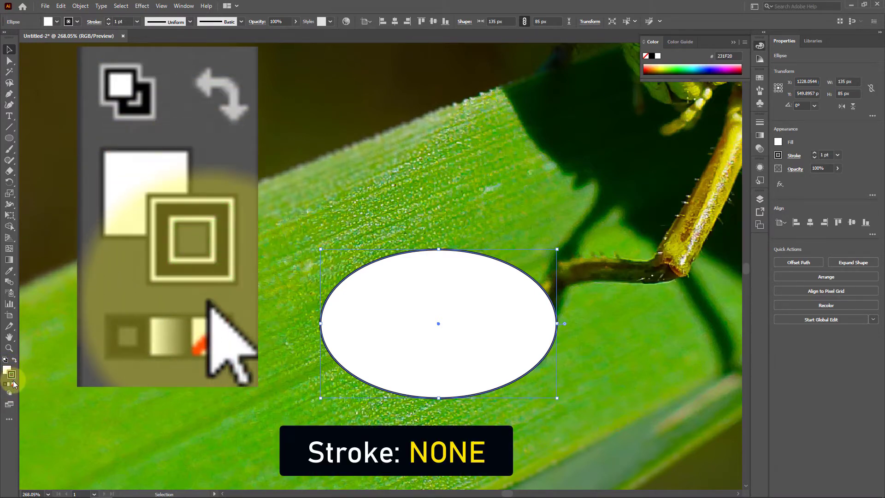
{"action": "left_click", "coordinate": [11, 384]}
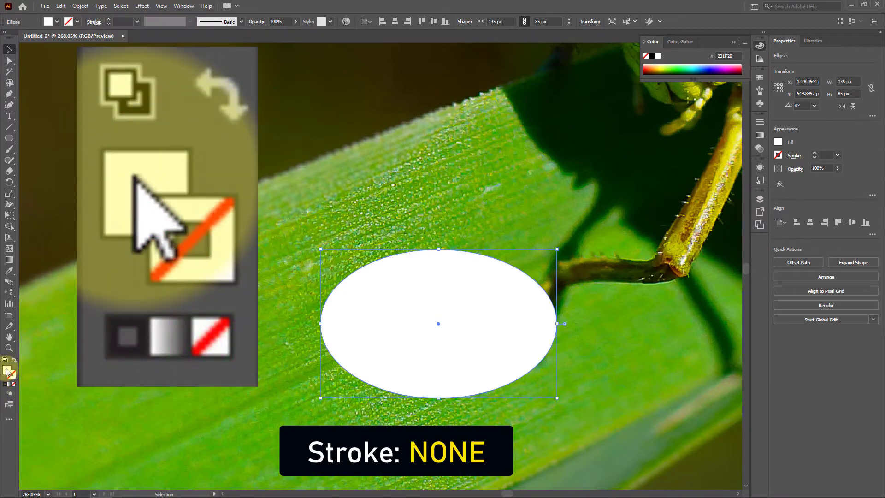
Set the ellipse's fill color to black (000000)
{"action": "left_click", "coordinate": [7, 371]}
{"action": "double_click", "coordinate": [7, 371]}
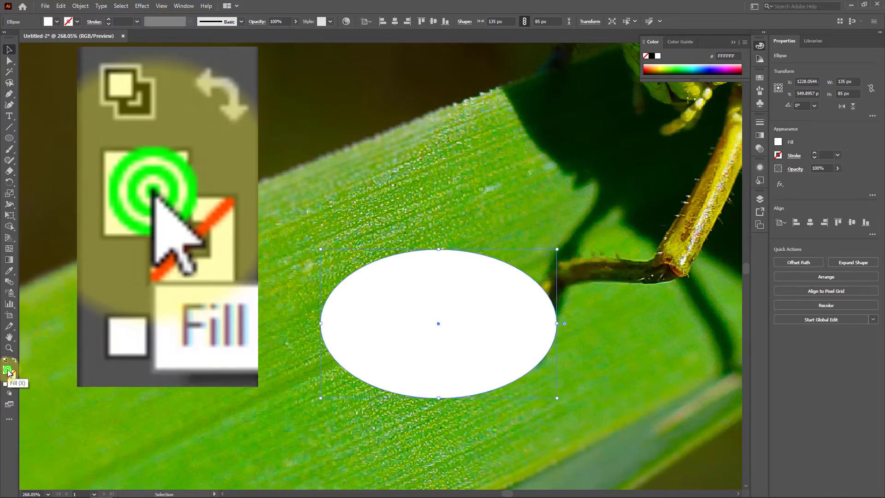
{"action": "left_click_drag", "start_coordinate": [482, 168], "coordinate": [654, 76]}
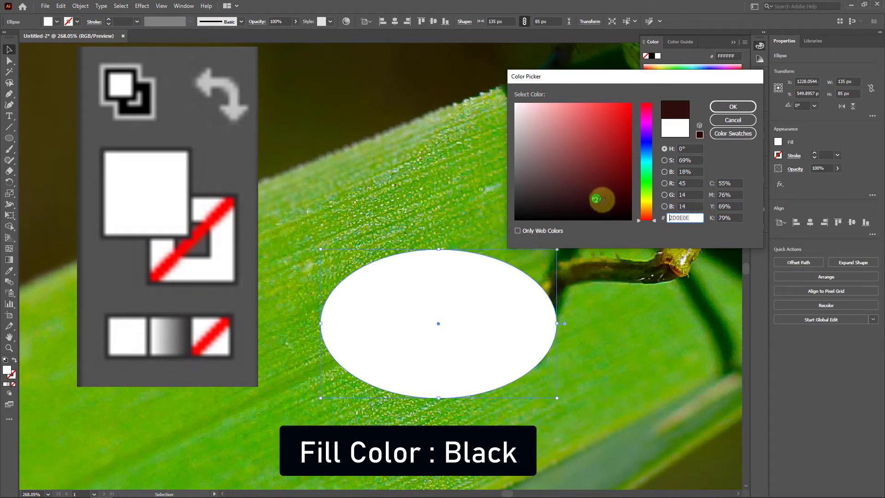
{"action": "left_click_drag", "start_coordinate": [631, 219], "coordinate": [636, 231]}
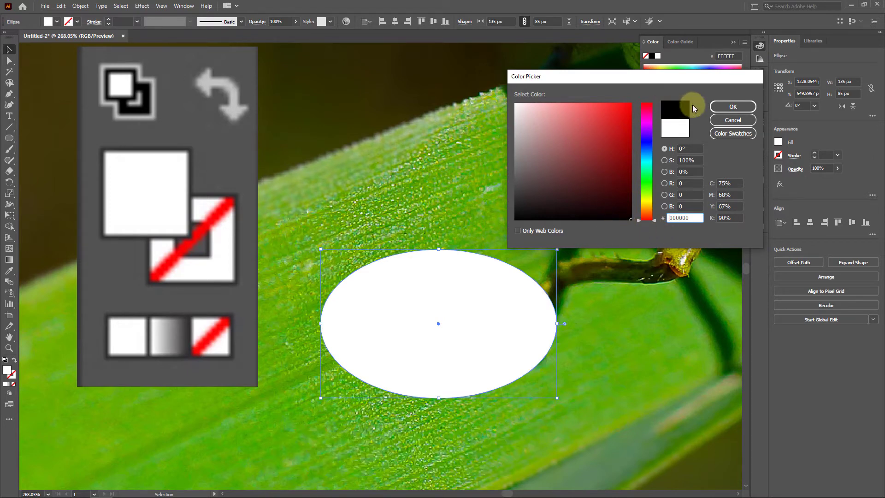
{"action": "left_click", "coordinate": [732, 107]}
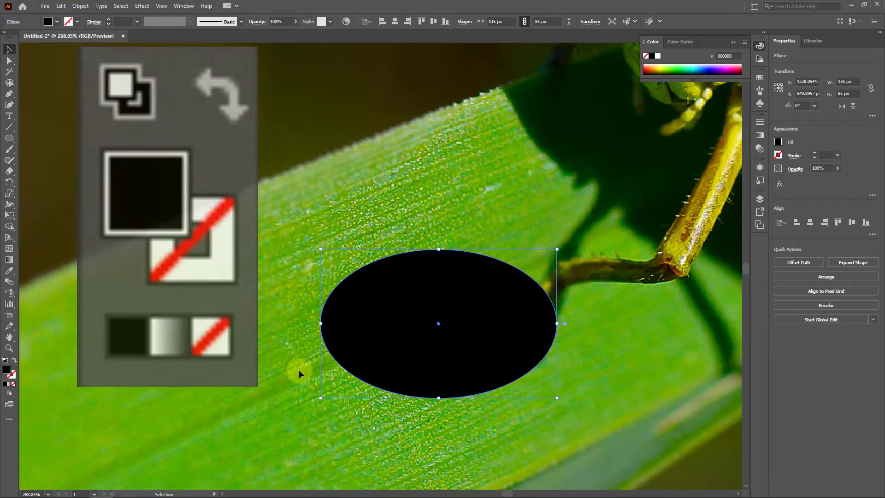
Duplicate the black ellipse by copy and paste and move the copy up to the leaf's upper-left edge, clear of the original
{"action": "left_click", "coordinate": [413, 260]}
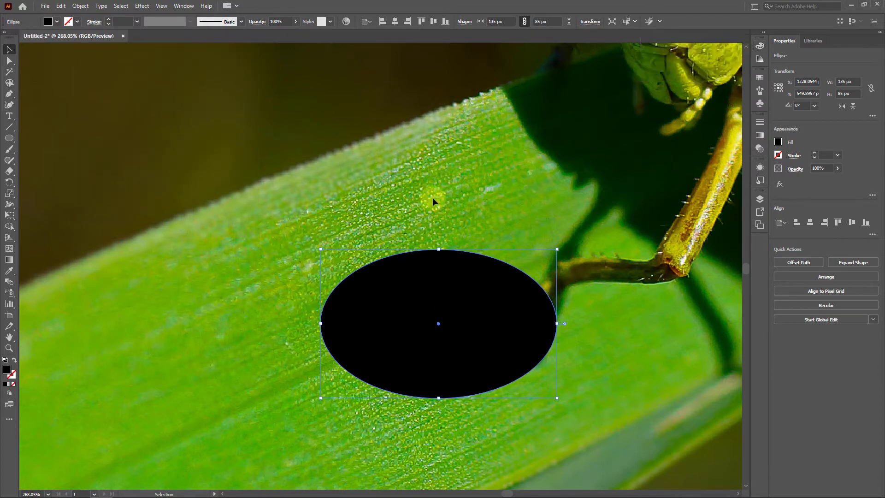
{"action": "left_click", "coordinate": [61, 6]}
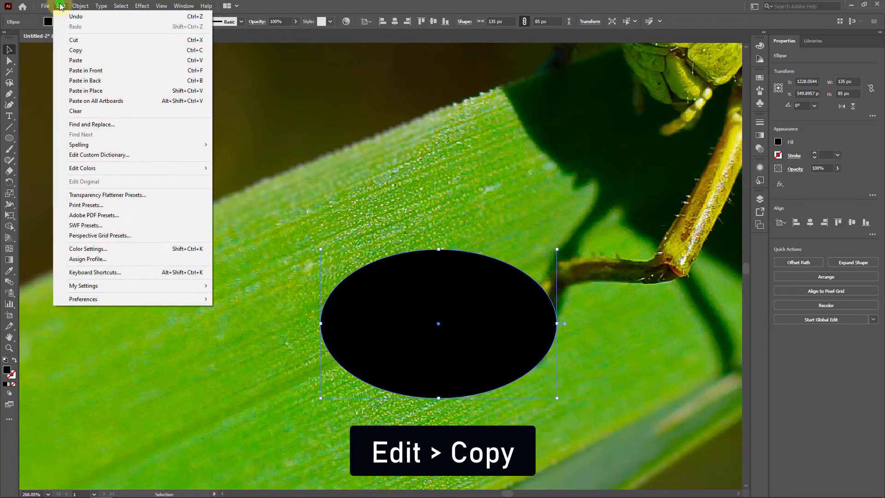
{"action": "left_click", "coordinate": [72, 51]}
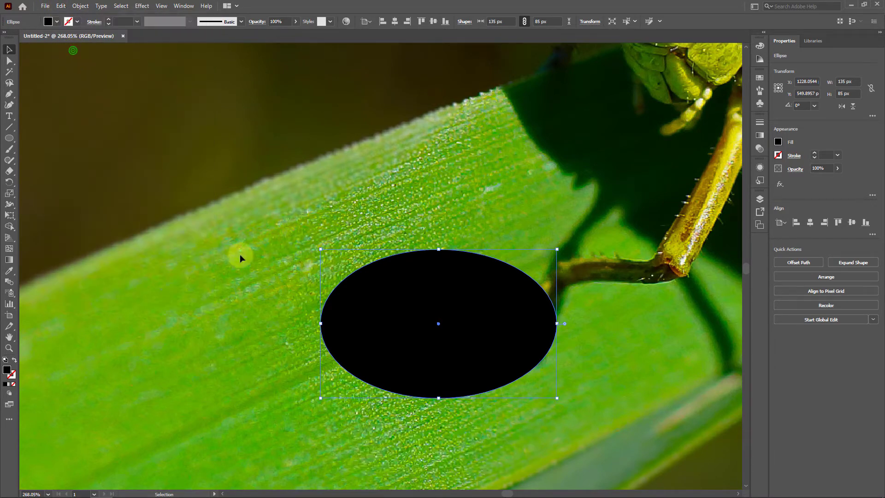
{"action": "left_click", "coordinate": [62, 7]}
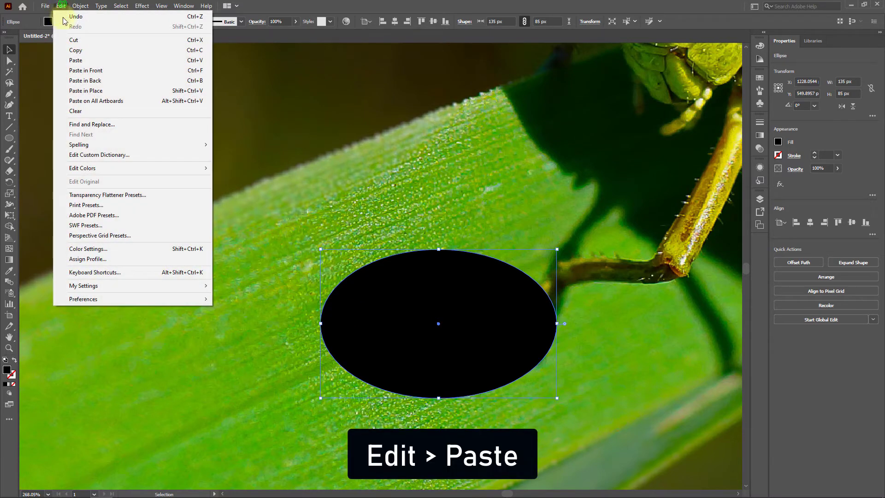
{"action": "left_click", "coordinate": [79, 61]}
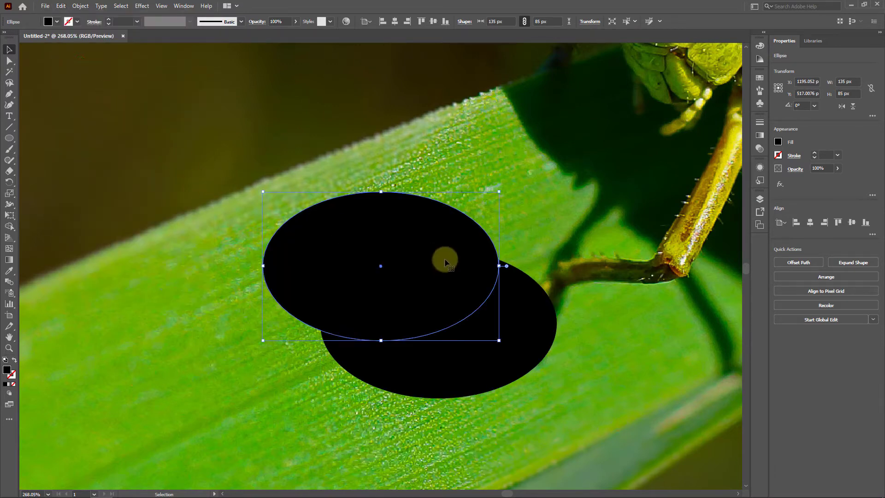
{"action": "left_click_drag", "start_coordinate": [444, 258], "coordinate": [325, 158]}
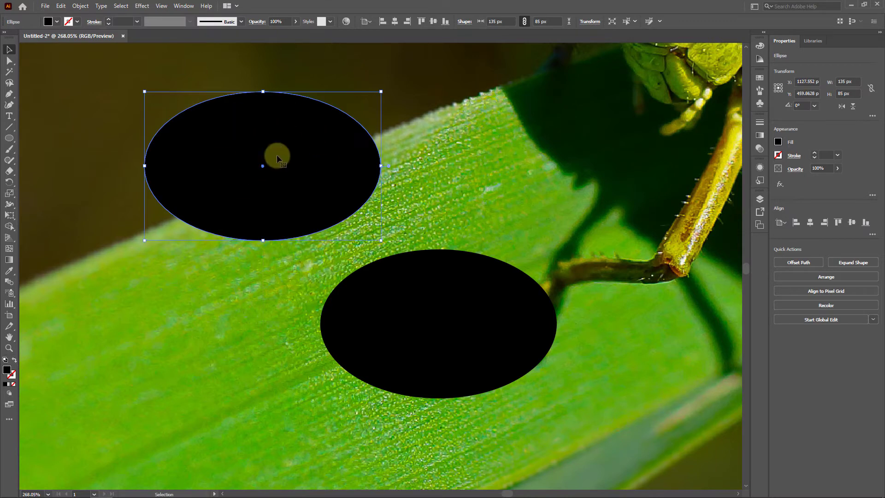
Set the opacity of the original ellipse in front of the grasshopper's leg to 50%
{"action": "left_click", "coordinate": [470, 322]}
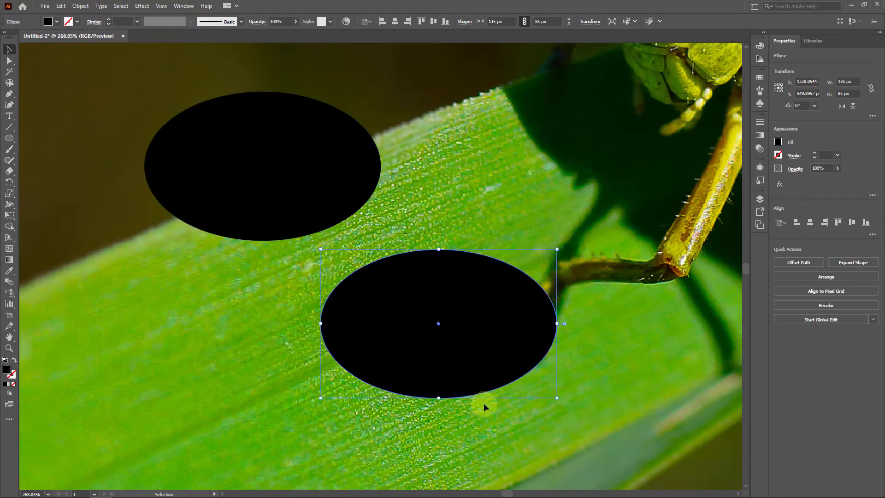
{"action": "left_click", "coordinate": [184, 5]}
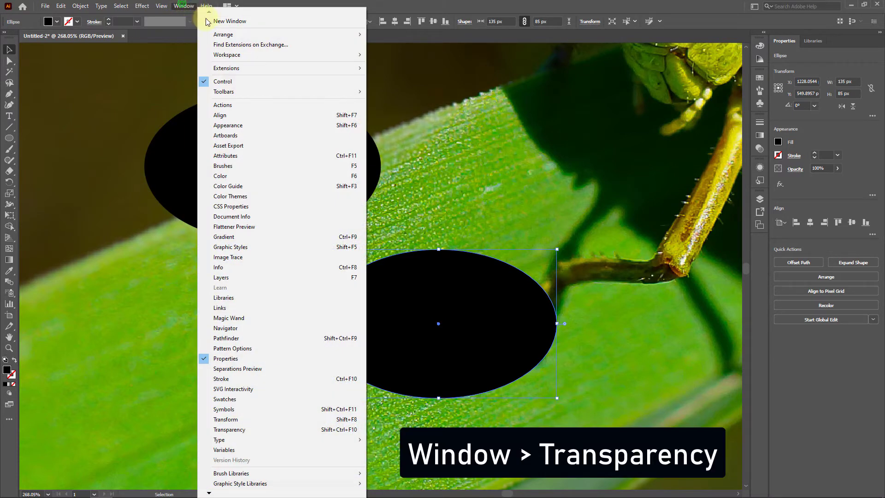
{"action": "left_click", "coordinate": [232, 430]}
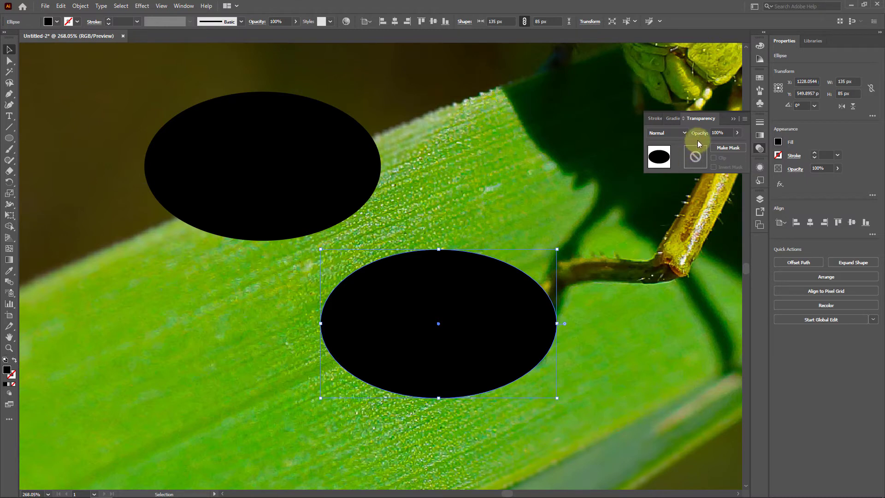
{"action": "left_click", "coordinate": [728, 133]}
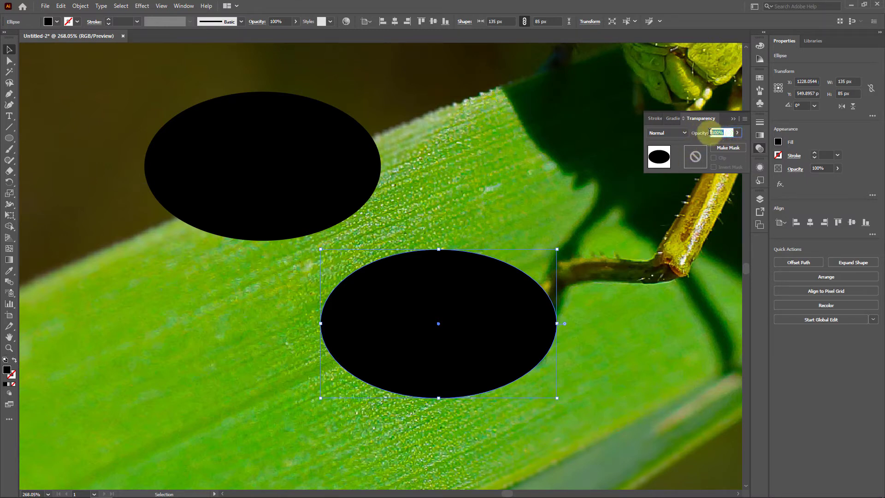
{"action": "left_click", "coordinate": [737, 133]}
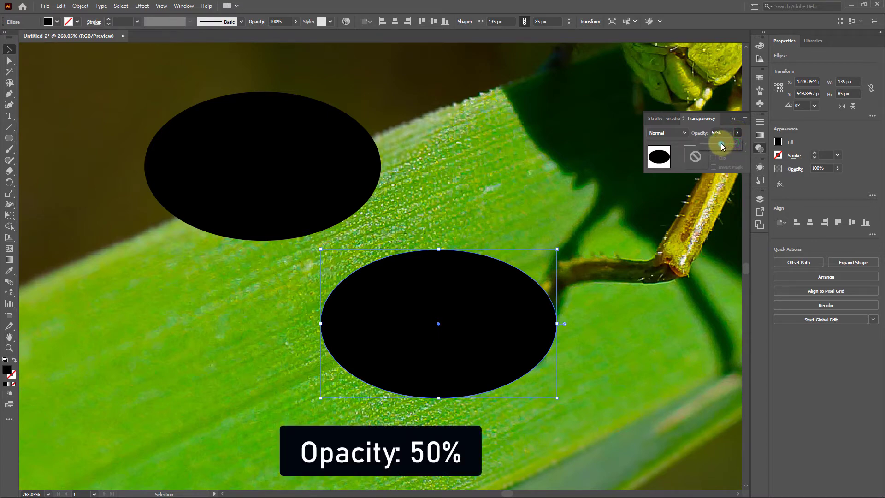
{"action": "left_click_drag", "start_coordinate": [719, 143], "coordinate": [719, 144]}
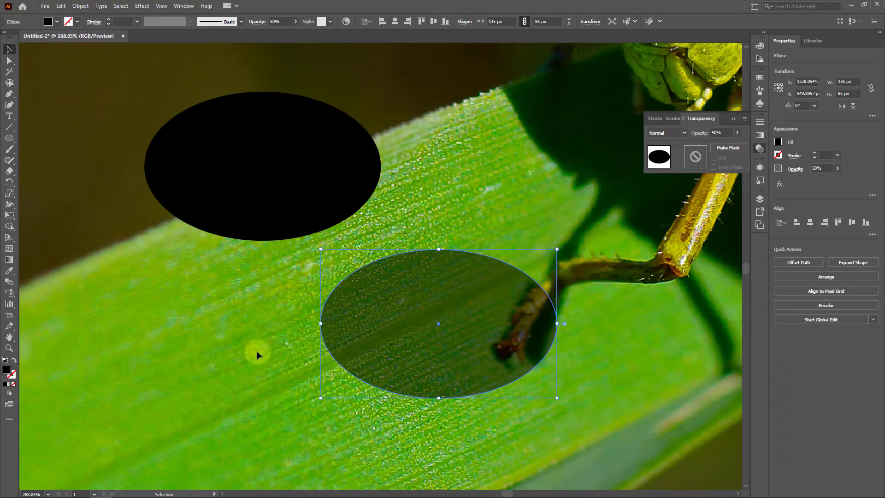
Add two gradient mesh points to the semi-transparent ellipse, one near its upper left and one near its lower right
{"action": "left_click", "coordinate": [9, 249]}
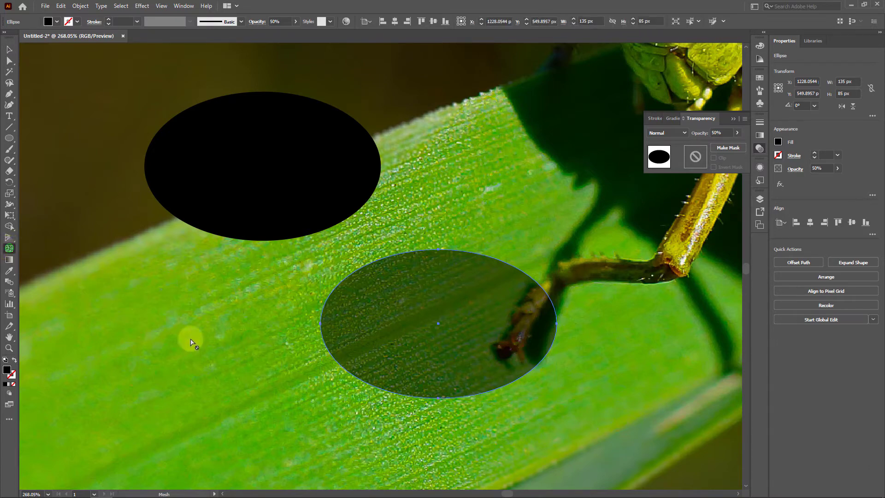
{"action": "left_click", "coordinate": [380, 292]}
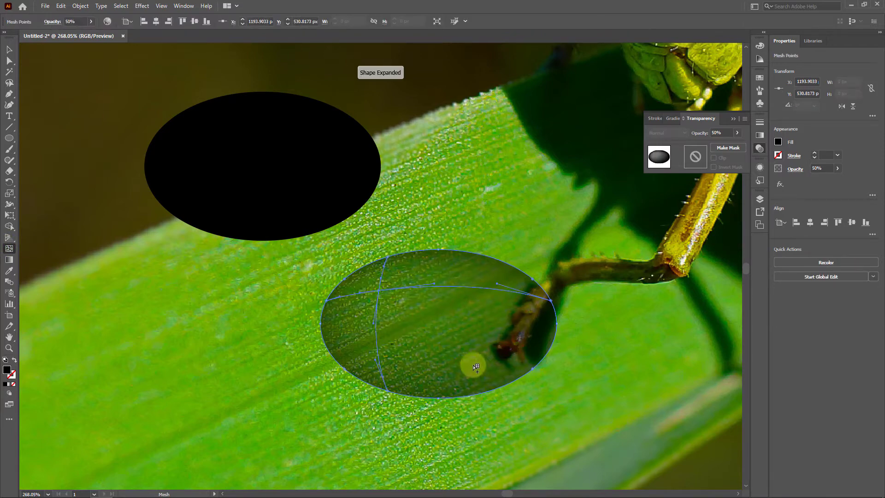
{"action": "left_click", "coordinate": [491, 367]}
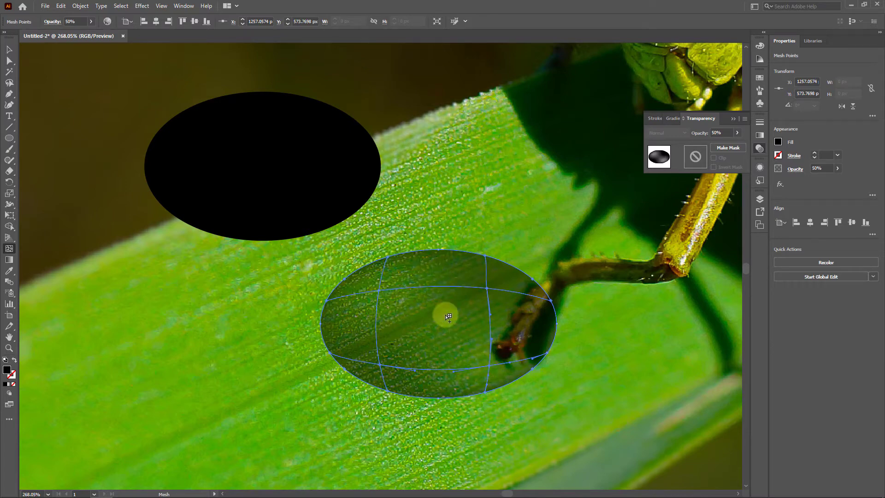
Set the opacity of the lower-right inner mesh point to 0%
{"action": "scroll", "coordinate": [490, 368], "scroll_direction": "up", "scroll_amount": 8}
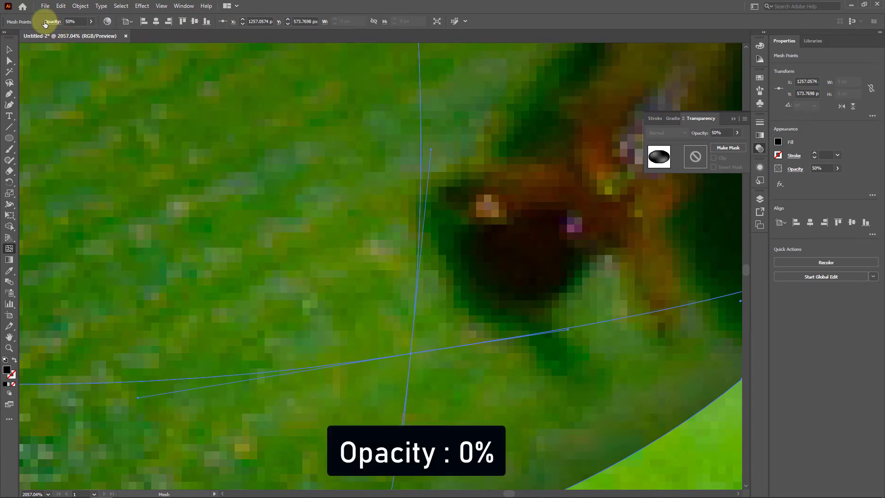
{"action": "left_click", "coordinate": [91, 22]}
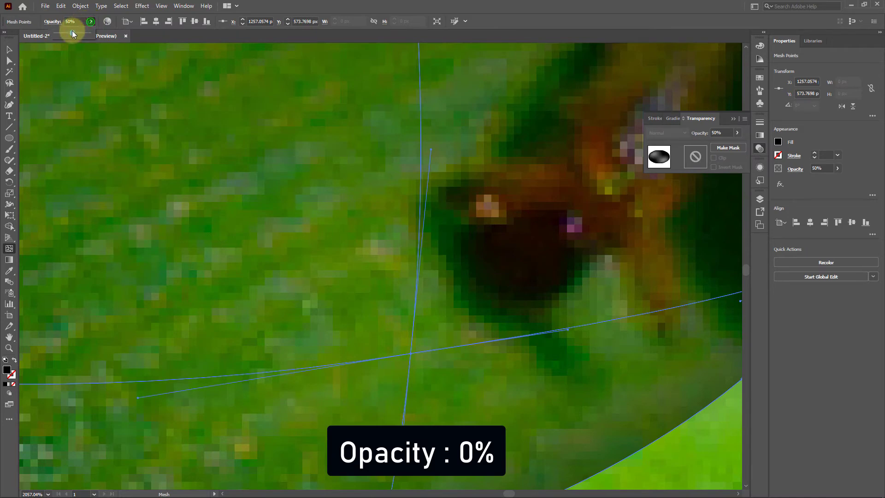
{"action": "scroll", "coordinate": [339, 265], "scroll_direction": "down", "scroll_amount": 5}
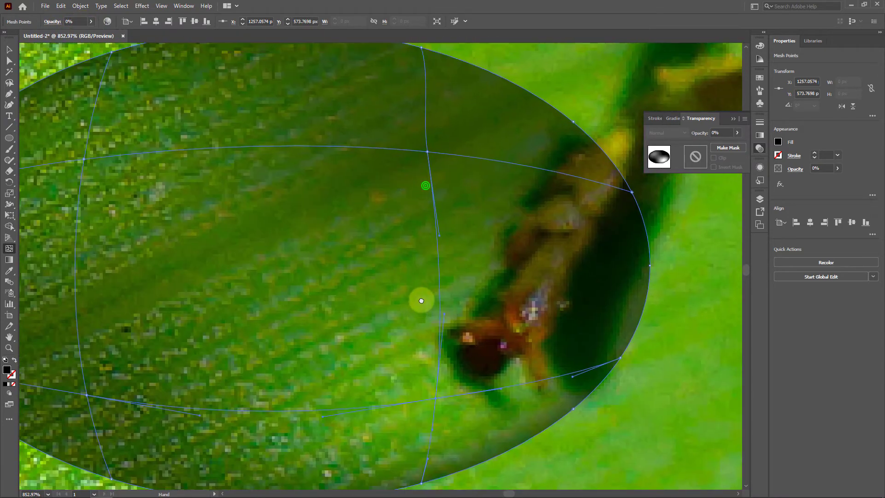
Make the upper-right inner mesh point of the ellipse fully transparent with 0% opacity
{"action": "left_click_drag", "start_coordinate": [421, 300], "coordinate": [425, 321]}
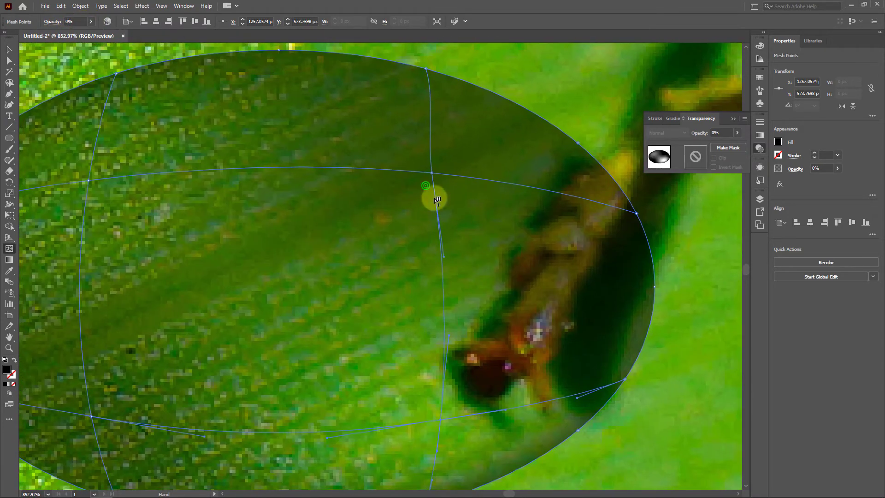
{"action": "left_click", "coordinate": [435, 173]}
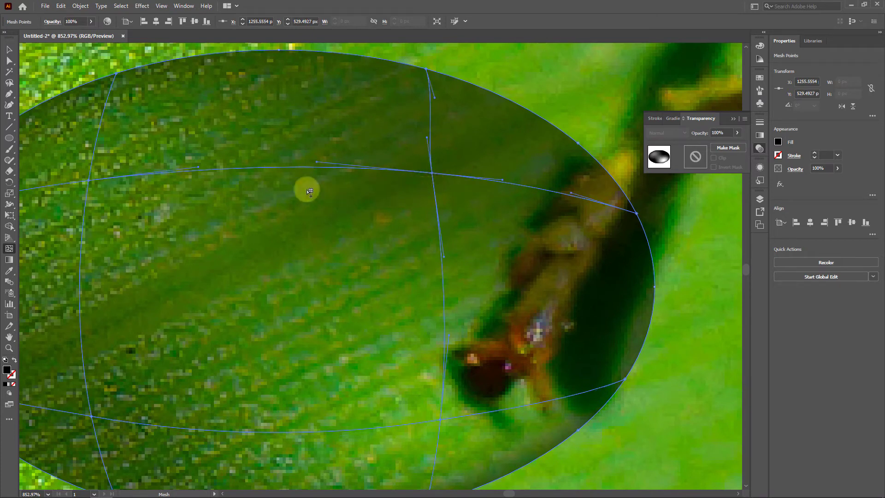
{"action": "left_click", "coordinate": [91, 22]}
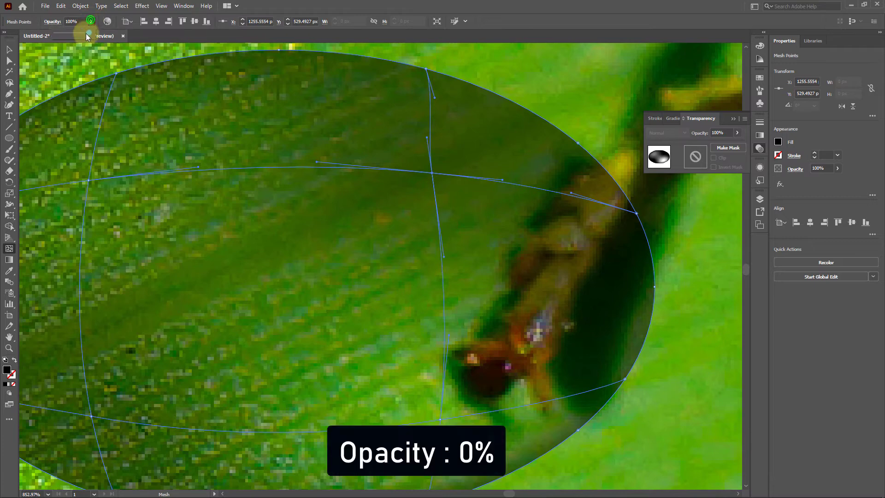
{"action": "left_click_drag", "start_coordinate": [89, 35], "coordinate": [48, 34]}
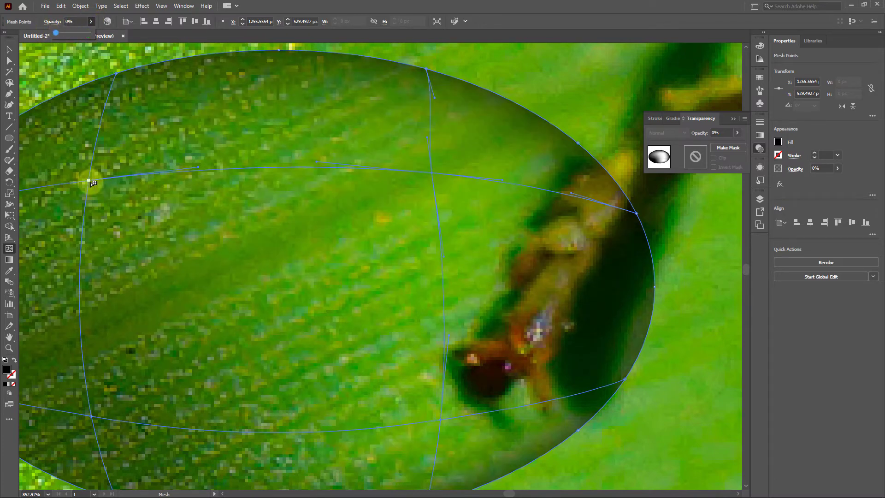
Select the upper-left inner mesh point of the ellipse and reduce its opacity to 0%
{"action": "left_click_drag", "start_coordinate": [104, 200], "coordinate": [270, 197]}
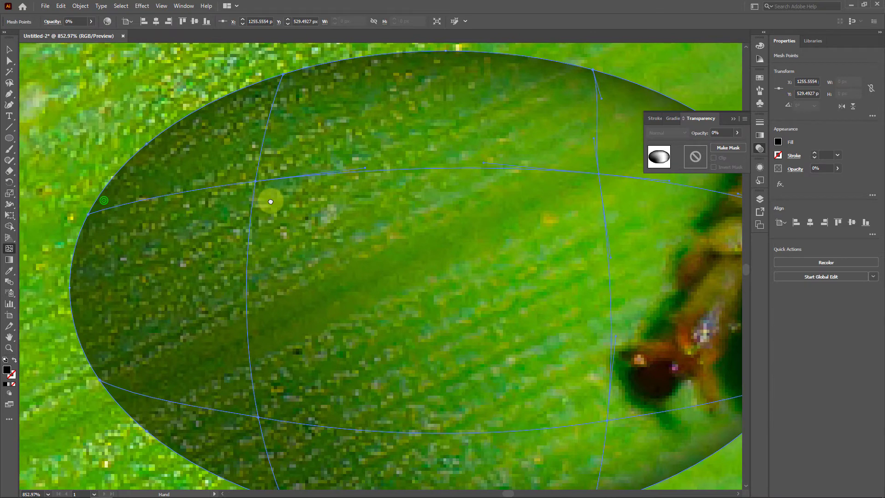
{"action": "left_click", "coordinate": [256, 181]}
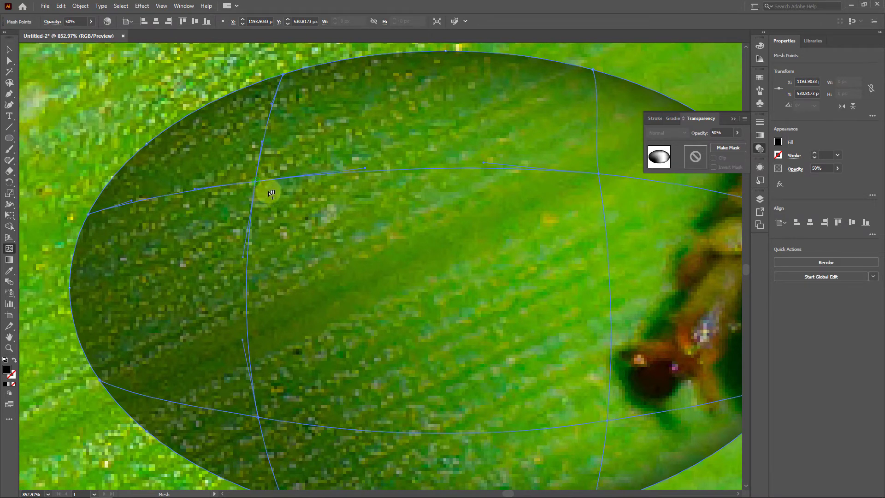
{"action": "left_click", "coordinate": [90, 22]}
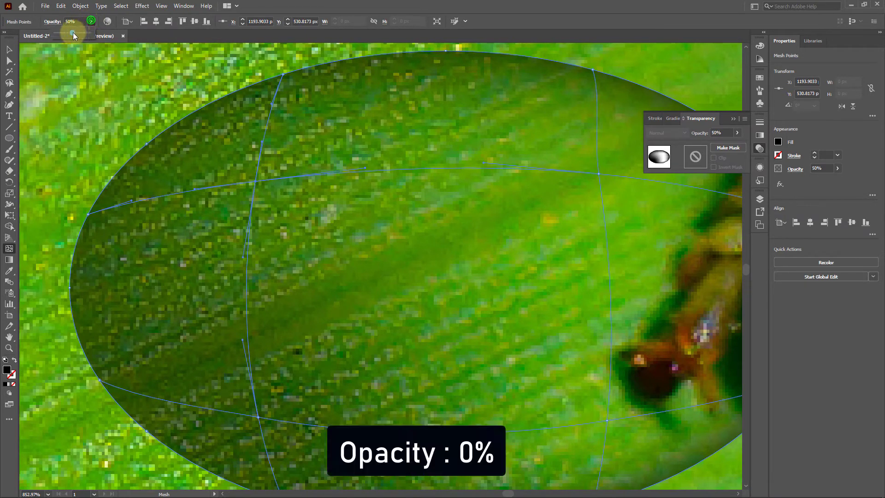
{"action": "left_click_drag", "start_coordinate": [72, 34], "coordinate": [55, 32]}
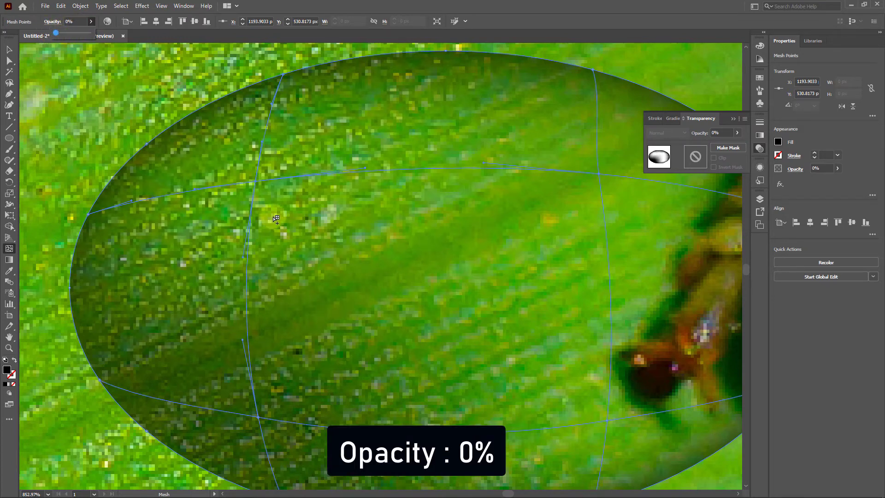
Set the remaining lower-left inner mesh point's opacity to 0%
{"action": "left_click", "coordinate": [259, 417]}
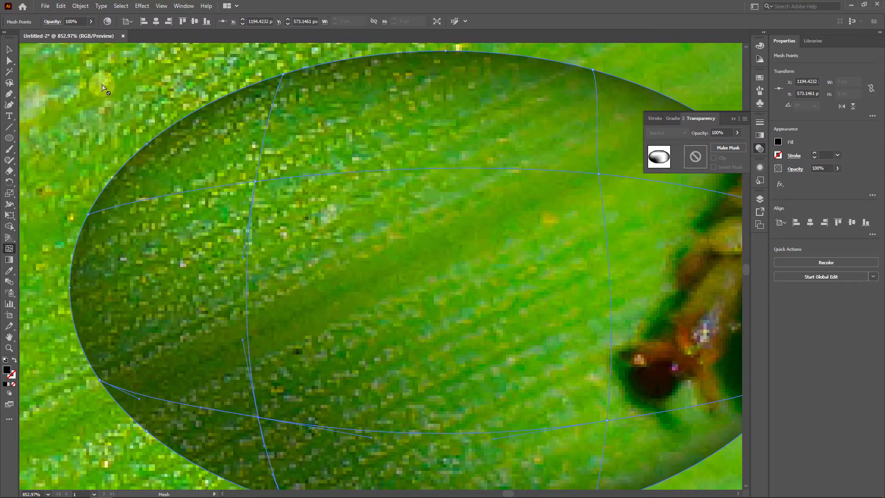
{"action": "left_click", "coordinate": [91, 21]}
{"action": "left_click_drag", "start_coordinate": [89, 33], "coordinate": [52, 33]}
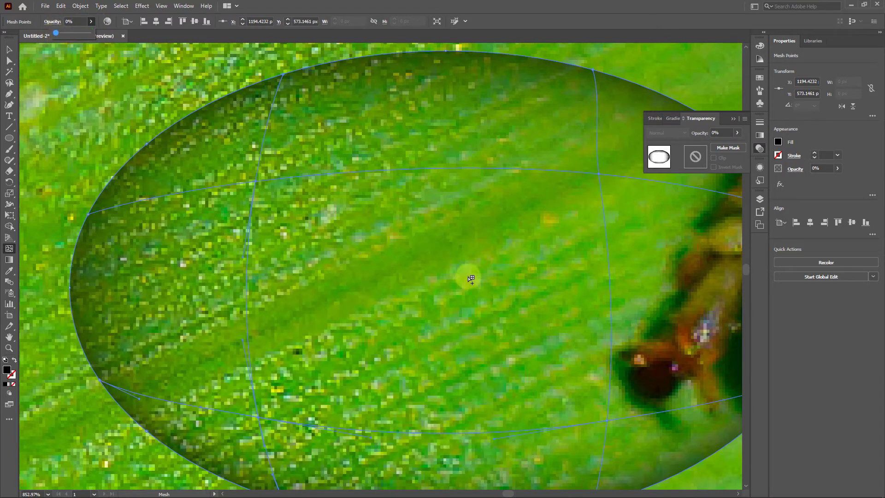
Move the black ellipse copy onto the mesh ellipse and scale it to about 115 by 72 px, placed toward the mesh ellipse's upper left
{"action": "scroll", "coordinate": [456, 249], "scroll_direction": "down", "scroll_amount": 4}
{"action": "scroll", "coordinate": [471, 164], "scroll_direction": "down", "scroll_amount": 2}
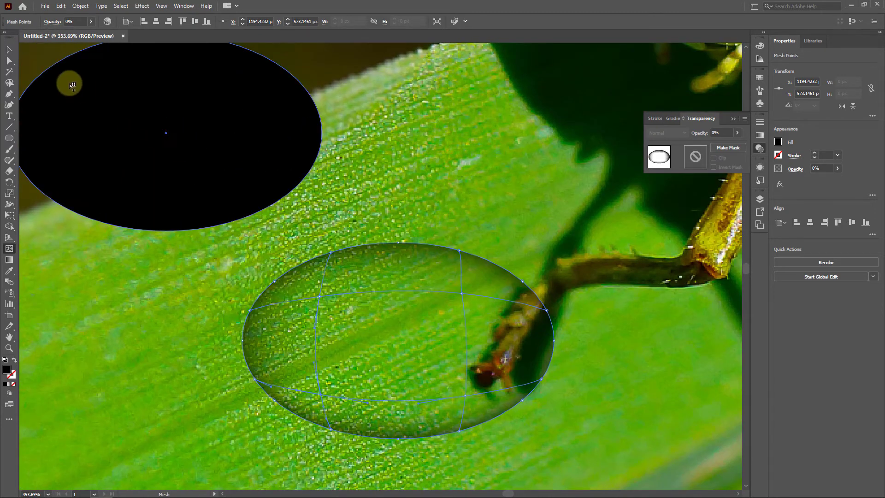
{"action": "left_click", "coordinate": [10, 49]}
{"action": "left_click", "coordinate": [184, 118]}
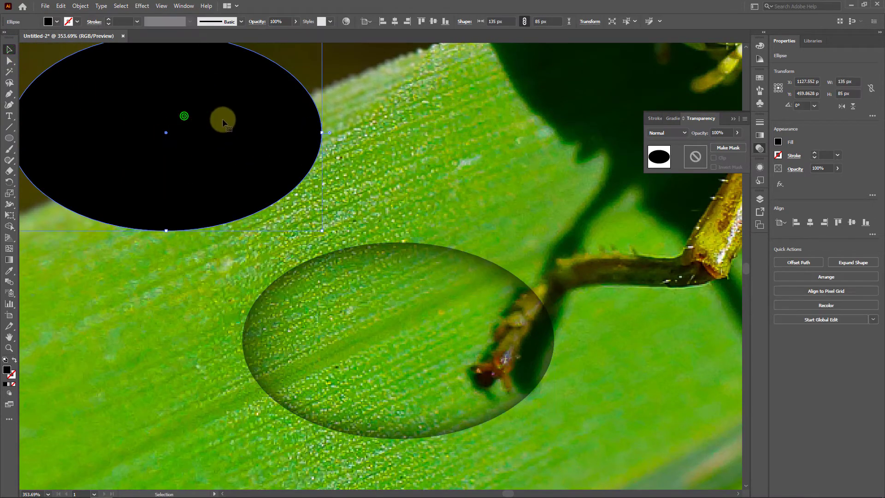
{"action": "left_click_drag", "start_coordinate": [226, 109], "coordinate": [322, 233]}
{"action": "left_click_drag", "start_coordinate": [366, 277], "coordinate": [449, 306]}
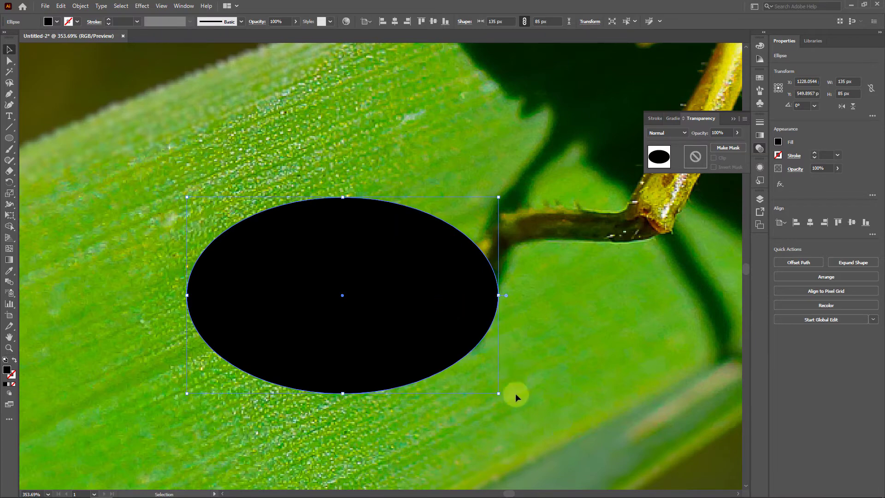
{"action": "left_click_drag", "start_coordinate": [499, 392], "coordinate": [471, 378]}
{"action": "left_click_drag", "start_coordinate": [383, 314], "coordinate": [366, 308]}
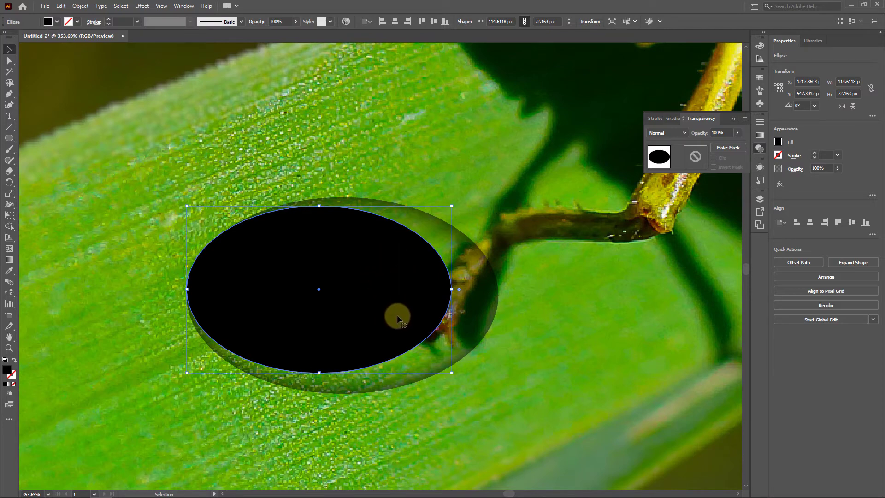
Fill the smaller black ellipse with the default white-to-black linear gradient at 0°
{"action": "left_click", "coordinate": [183, 6]}
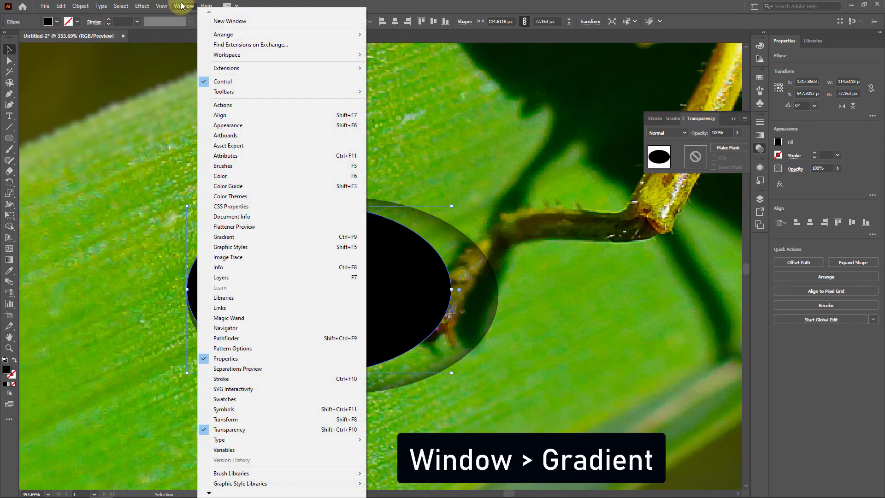
{"action": "left_click", "coordinate": [230, 237]}
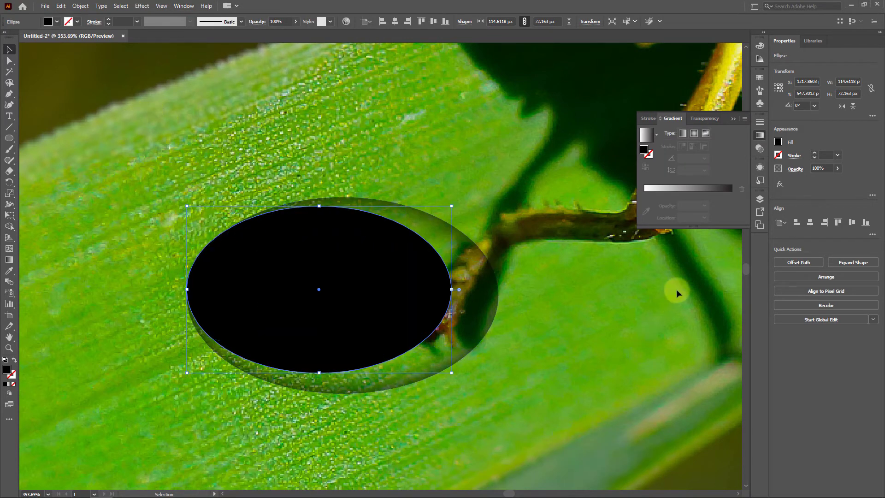
{"action": "left_click", "coordinate": [689, 193]}
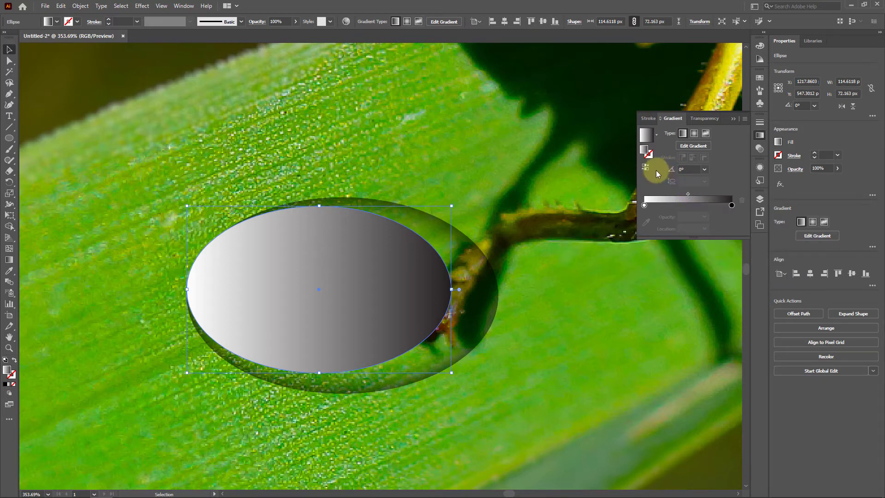
Set the small ellipse's gradient angle to -90° and its black color stop's opacity to 0%
{"action": "left_click", "coordinate": [704, 170]}
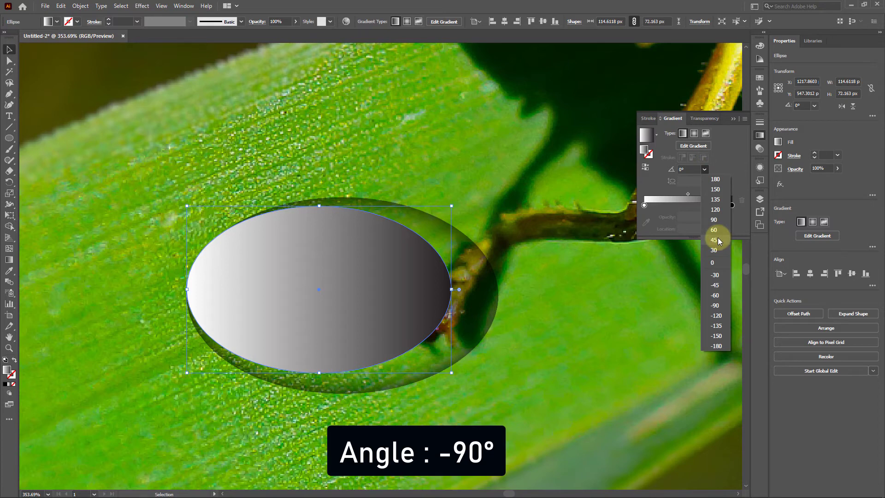
{"action": "left_click", "coordinate": [720, 306]}
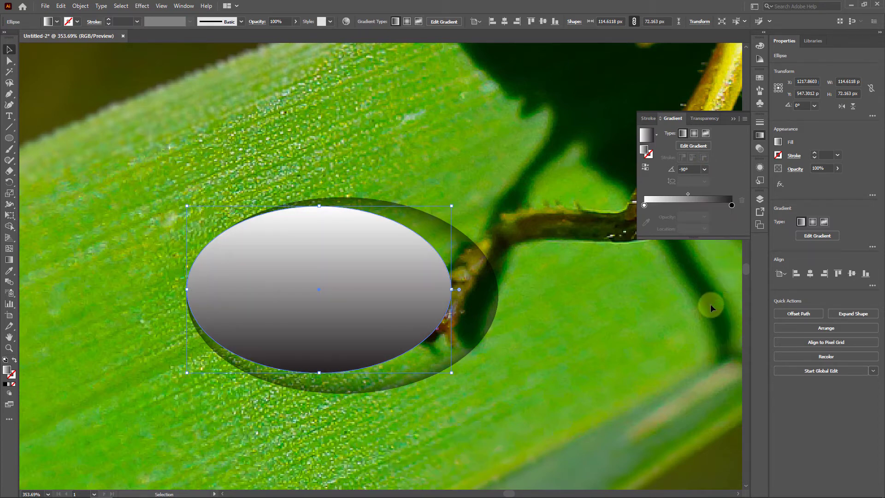
{"action": "left_click", "coordinate": [733, 204]}
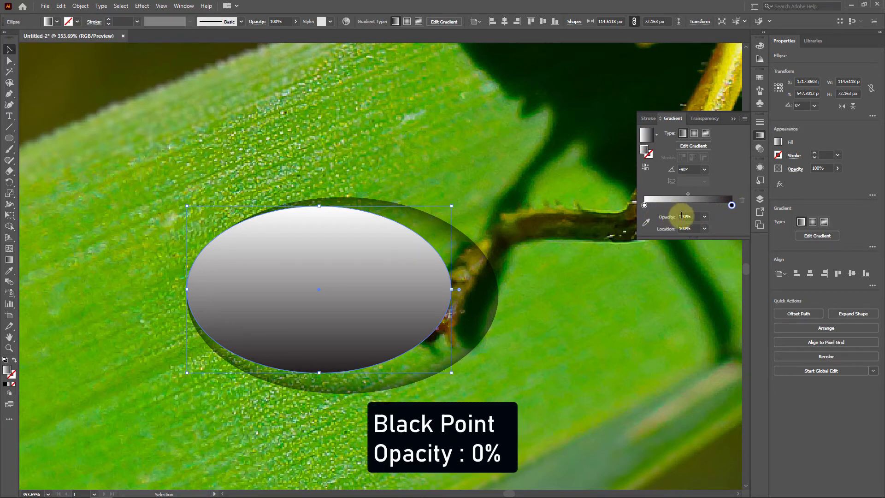
{"action": "left_click", "coordinate": [704, 217]}
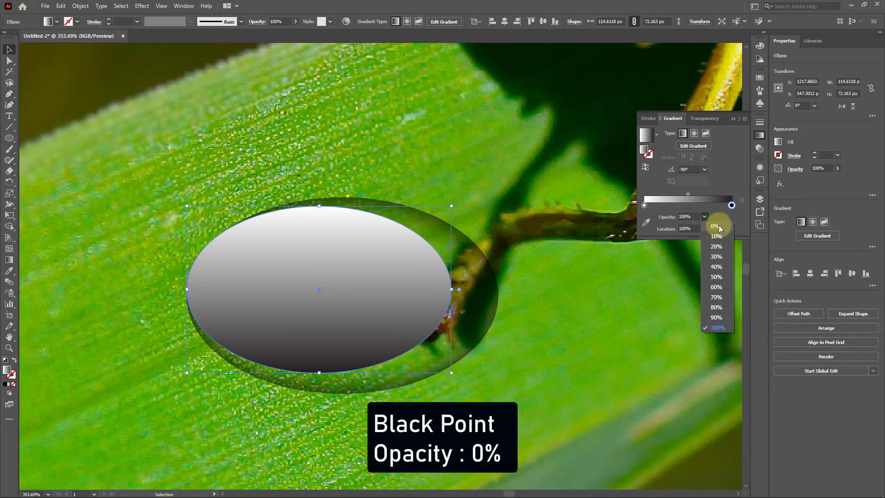
{"action": "left_click", "coordinate": [717, 226]}
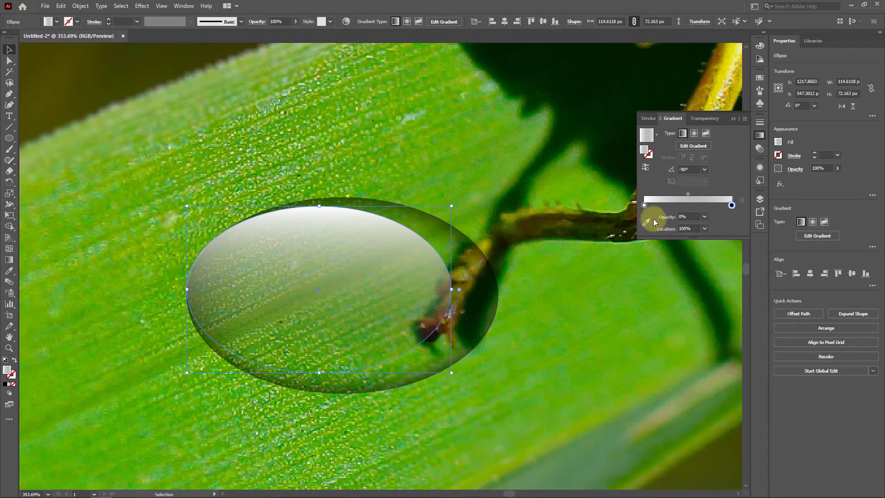
Reduce the opacity of the gradient's white color stop to 70%
{"action": "left_click", "coordinate": [644, 205]}
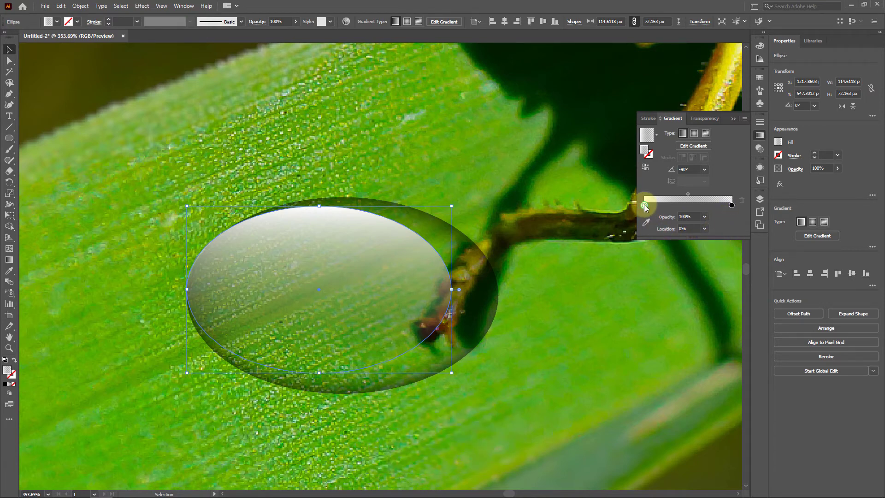
{"action": "left_click", "coordinate": [704, 217]}
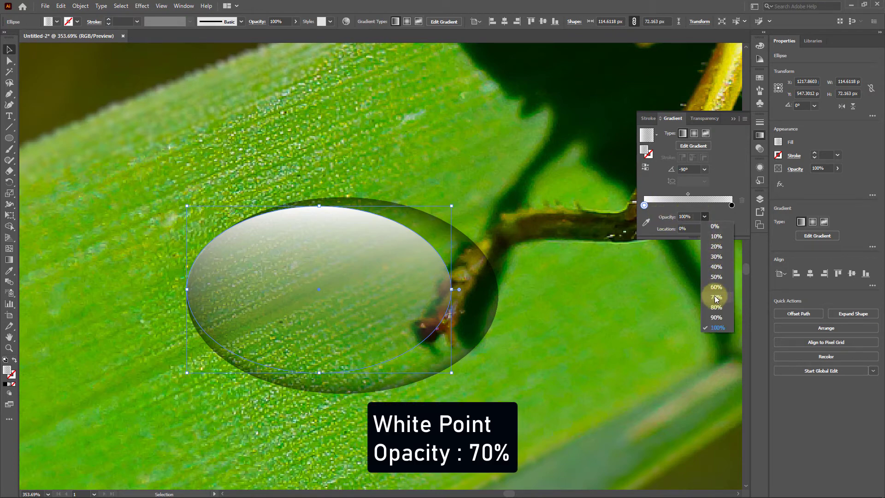
{"action": "left_click", "coordinate": [716, 297]}
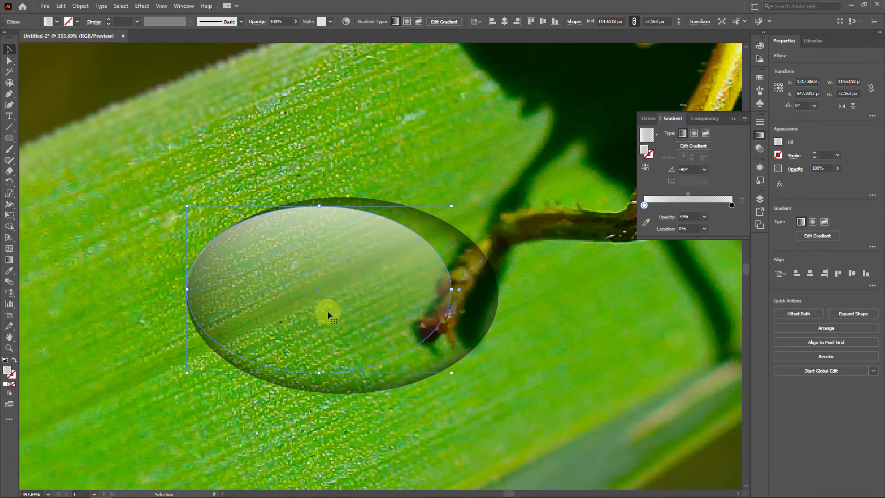
Create a reflected copy of the gradient ellipse across the horizontal axis
{"action": "left_click", "coordinate": [79, 8]}
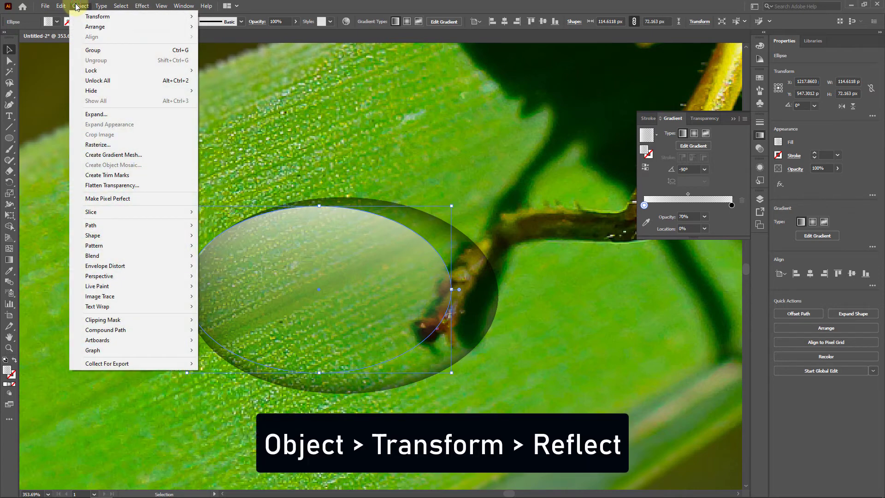
{"action": "mouse_move", "coordinate": [108, 17]}
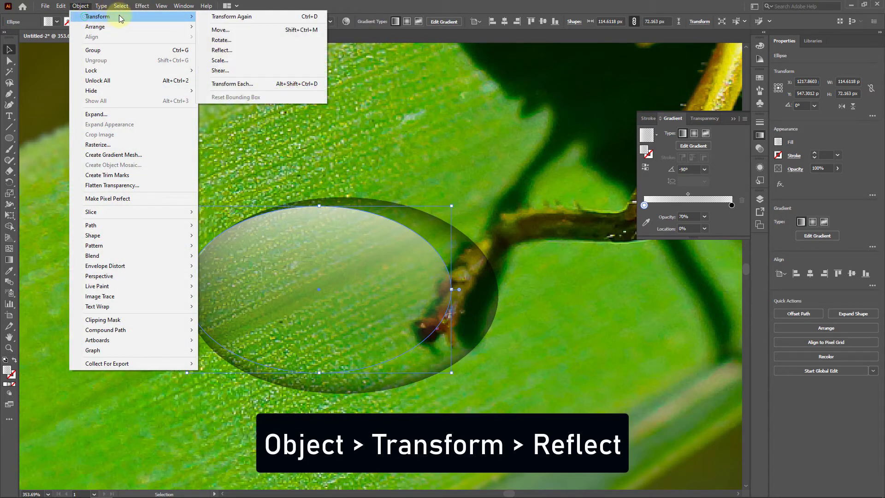
{"action": "left_click", "coordinate": [215, 51]}
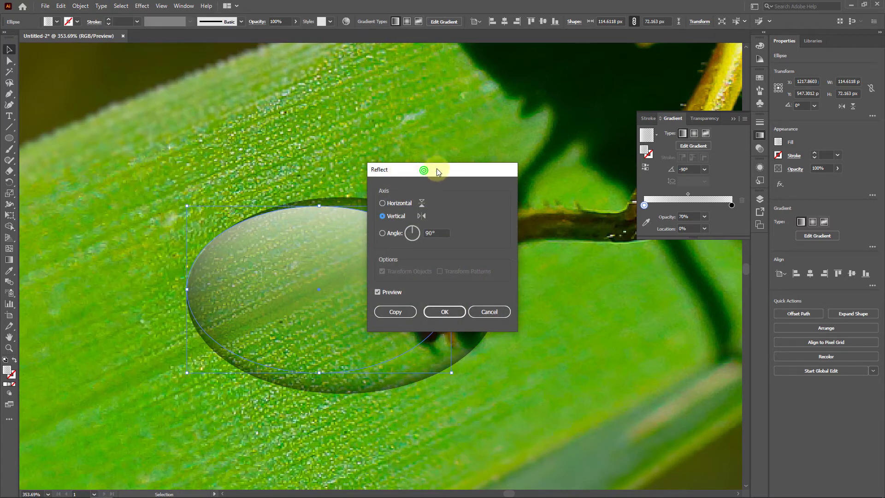
{"action": "left_click_drag", "start_coordinate": [436, 170], "coordinate": [558, 103]}
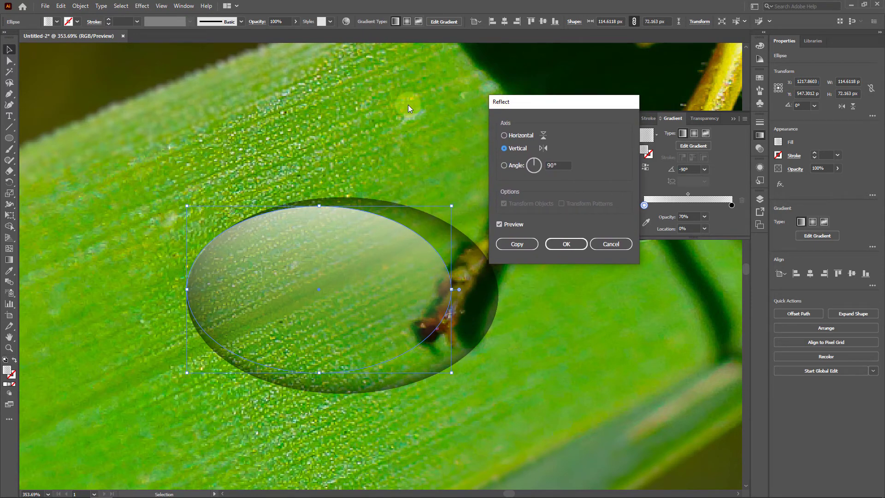
{"action": "left_click", "coordinate": [504, 135]}
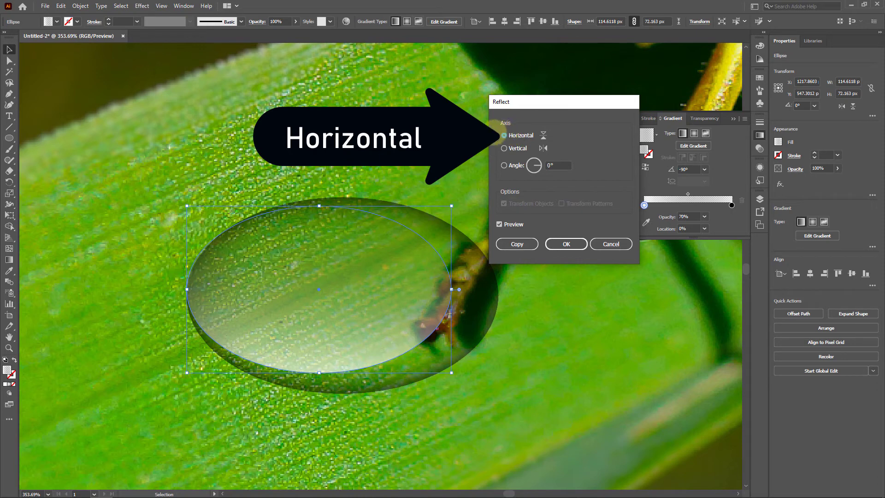
{"action": "left_click", "coordinate": [524, 242]}
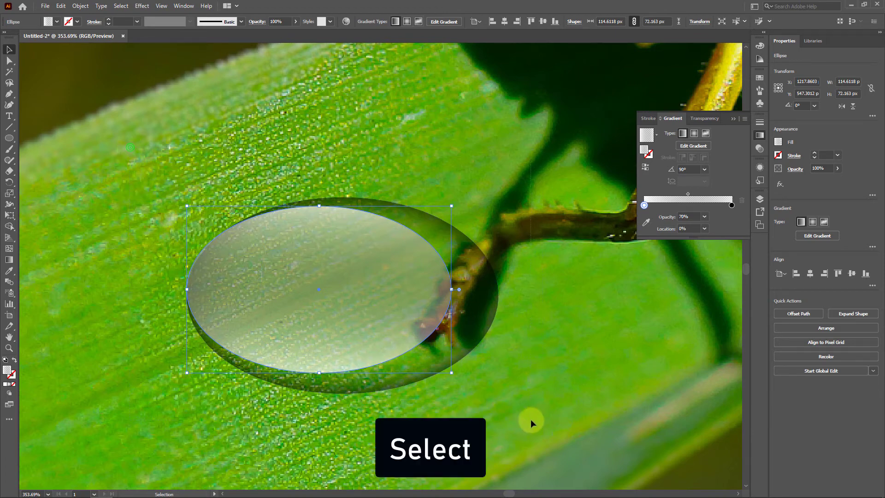
Select the gradient ellipses together with the mesh ellipse and set their blending mode to Overlay
{"action": "left_click", "coordinate": [491, 339], "text": "shift"}
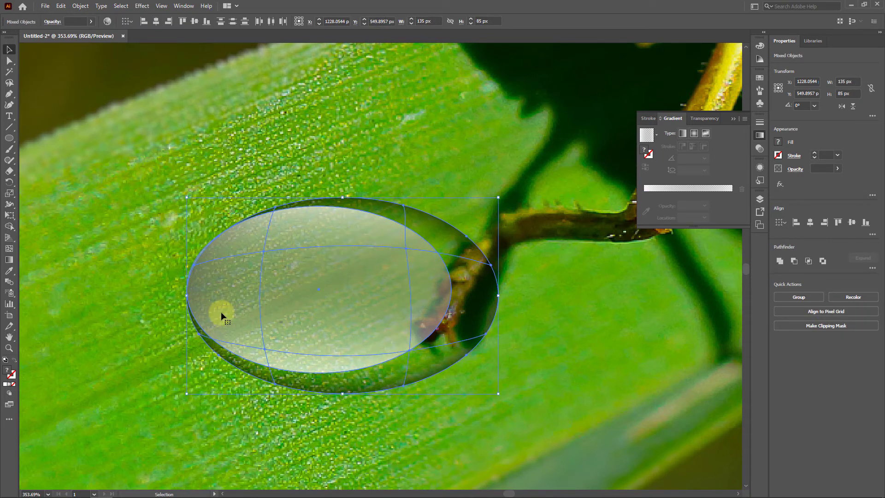
{"action": "left_click", "coordinate": [703, 119]}
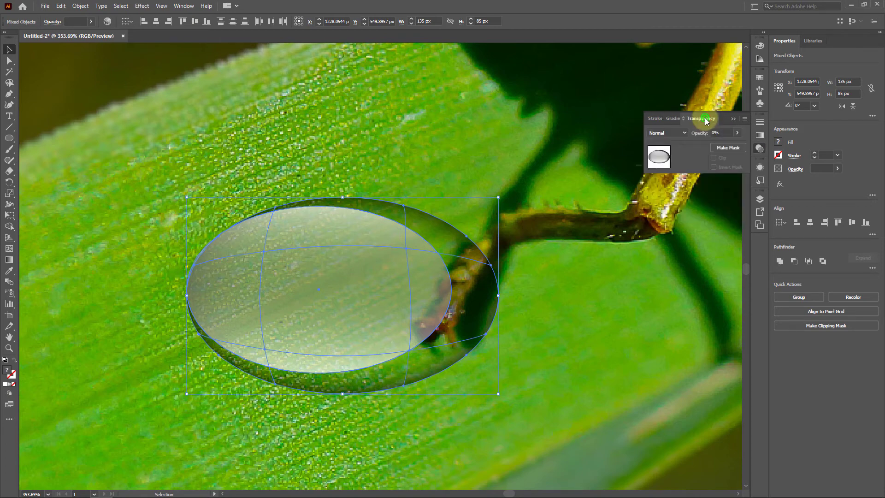
{"action": "left_click", "coordinate": [685, 133]}
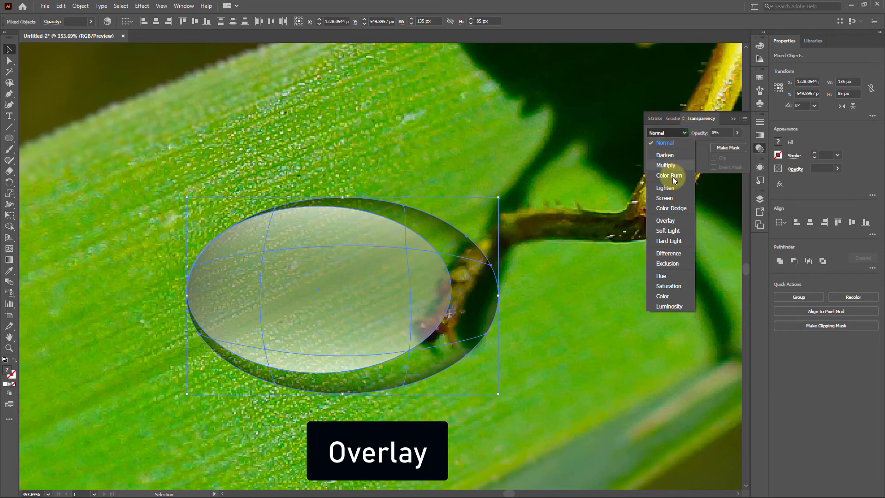
{"action": "left_click", "coordinate": [676, 224]}
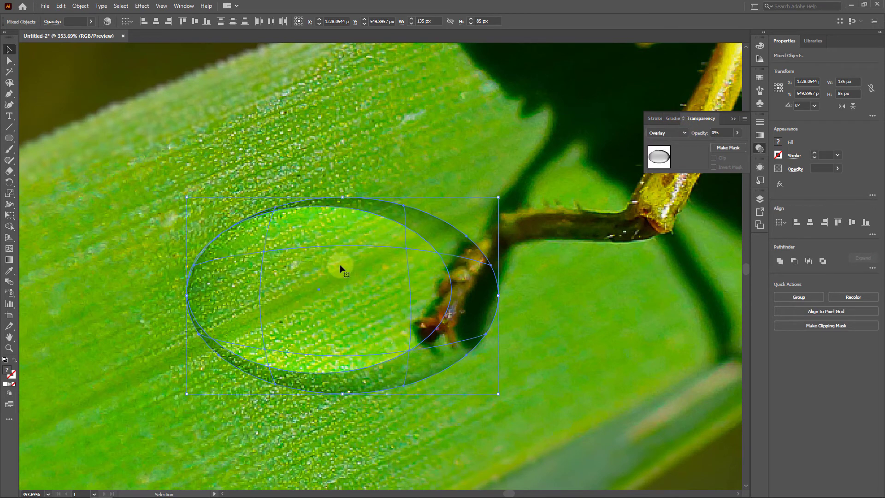
Group the ellipses into one drop and move it down the leaf, clear of the grasshopper's leg, to about X 981, Y 646 px
{"action": "scroll", "coordinate": [436, 253], "scroll_direction": "down", "scroll_amount": 5}
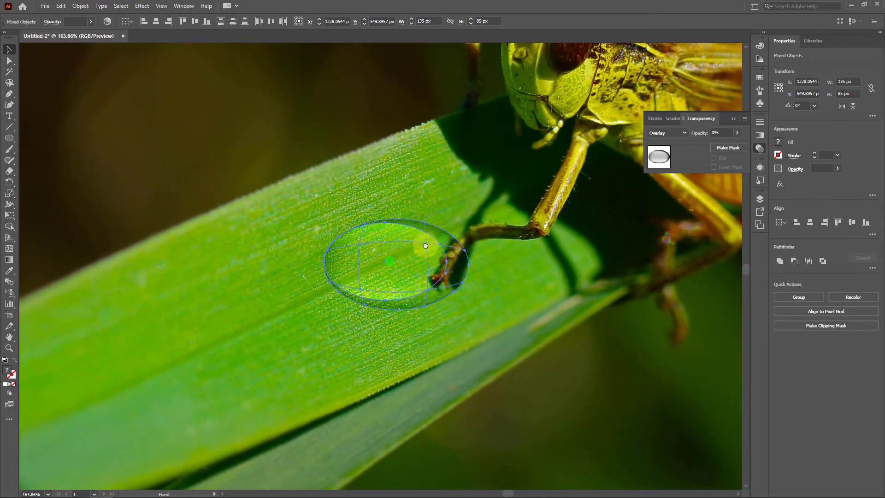
{"action": "left_click_drag", "start_coordinate": [425, 246], "coordinate": [364, 255]}
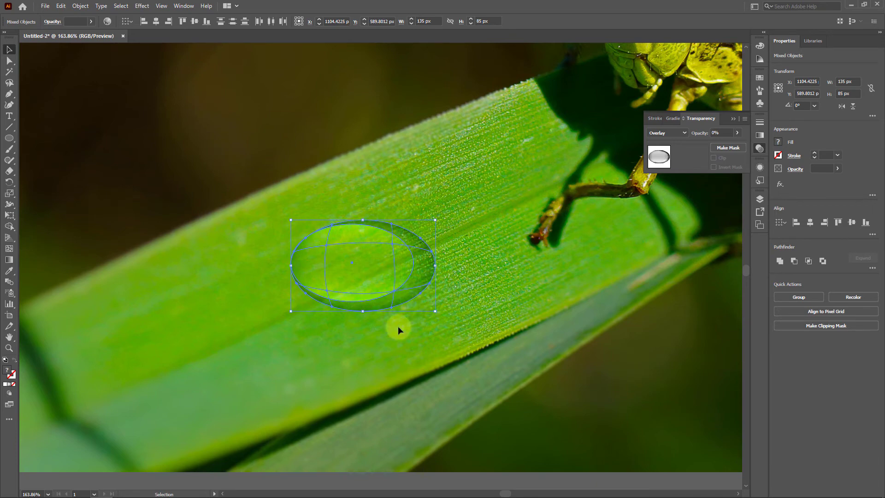
{"action": "left_click", "coordinate": [80, 7]}
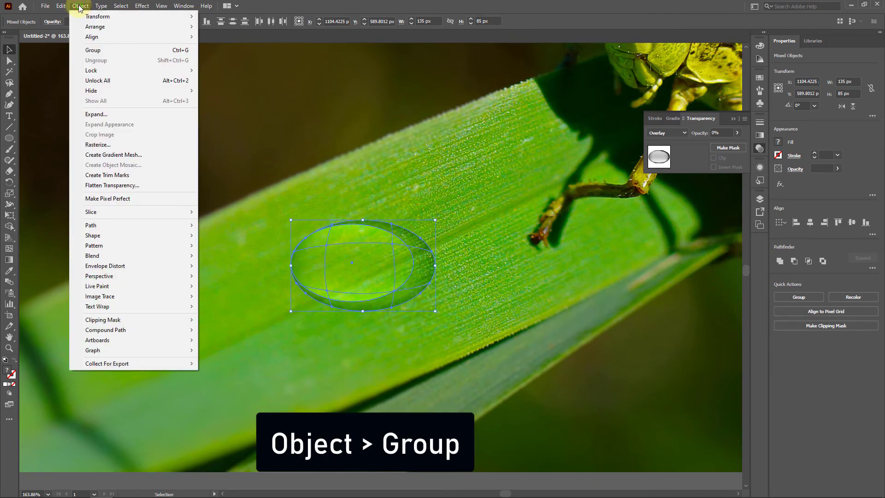
{"action": "left_click", "coordinate": [94, 50]}
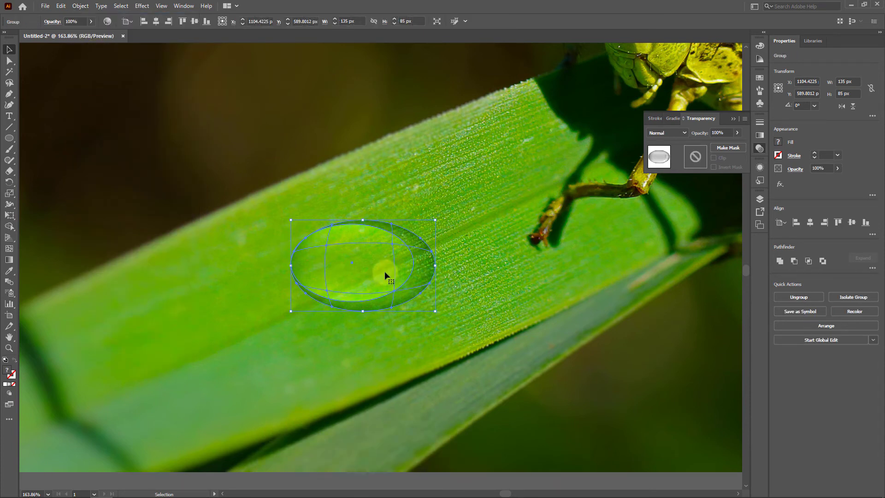
{"action": "left_click_drag", "start_coordinate": [421, 320], "coordinate": [463, 275]}
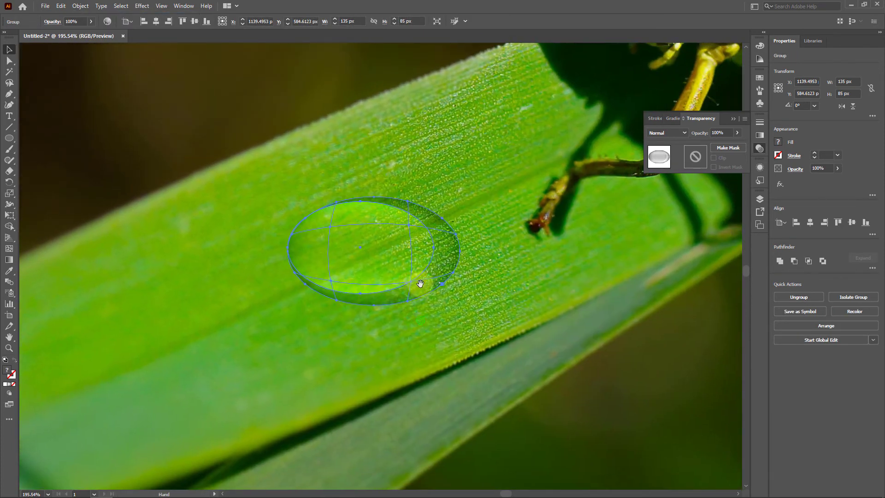
{"action": "left_click_drag", "start_coordinate": [436, 231], "coordinate": [235, 294]}
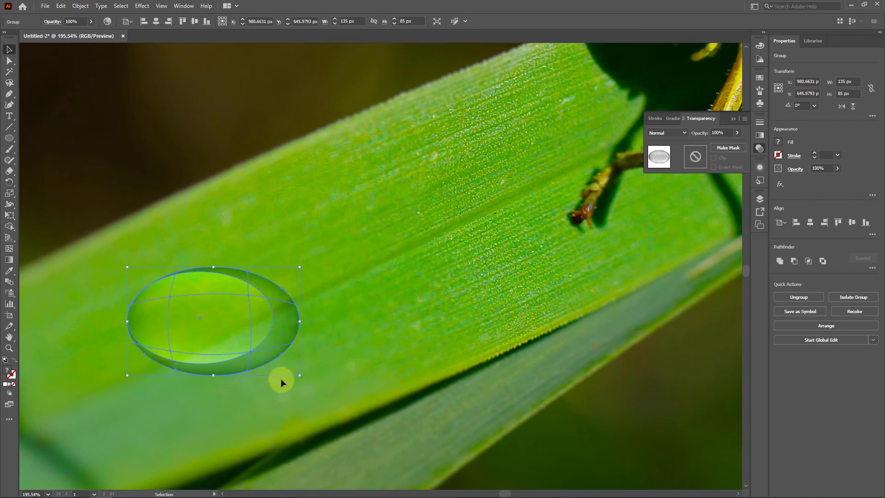
Start an Arc warp effect on the drop group with a horizontal bend of -10% and refresh the preview
{"action": "left_click", "coordinate": [141, 6]}
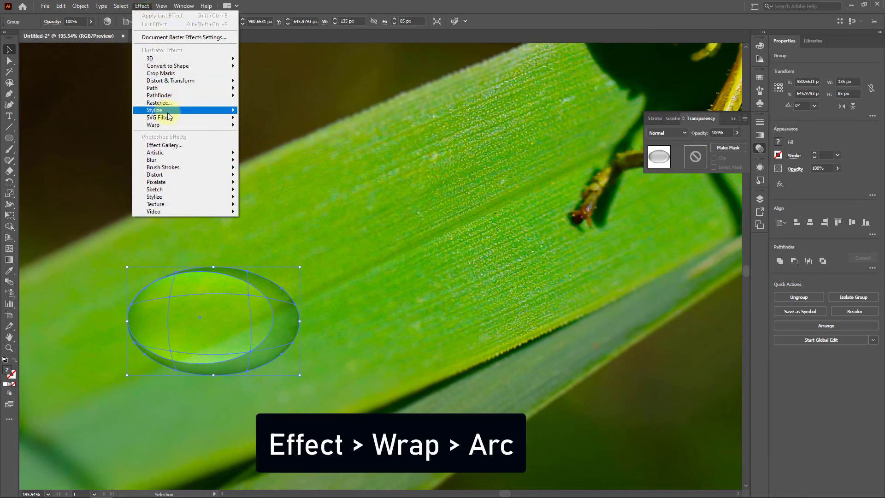
{"action": "left_click", "coordinate": [153, 124]}
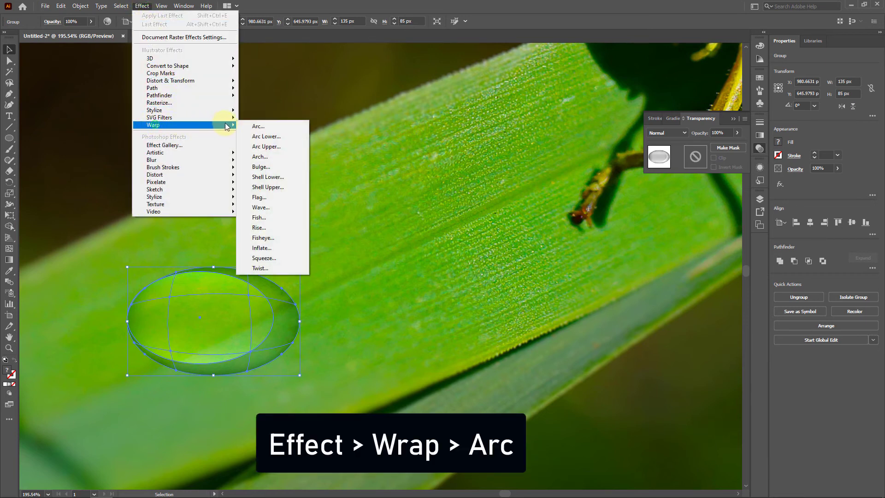
{"action": "left_click", "coordinate": [267, 126]}
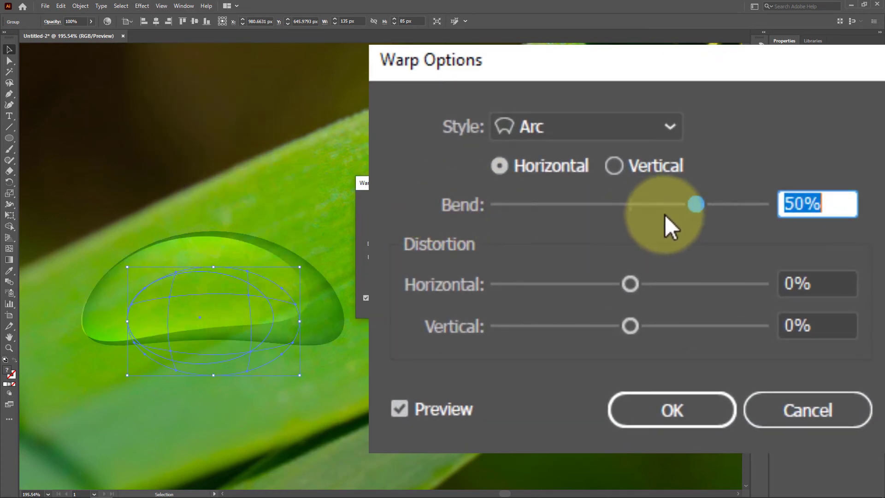
{"action": "left_click_drag", "start_coordinate": [697, 203], "coordinate": [616, 203]}
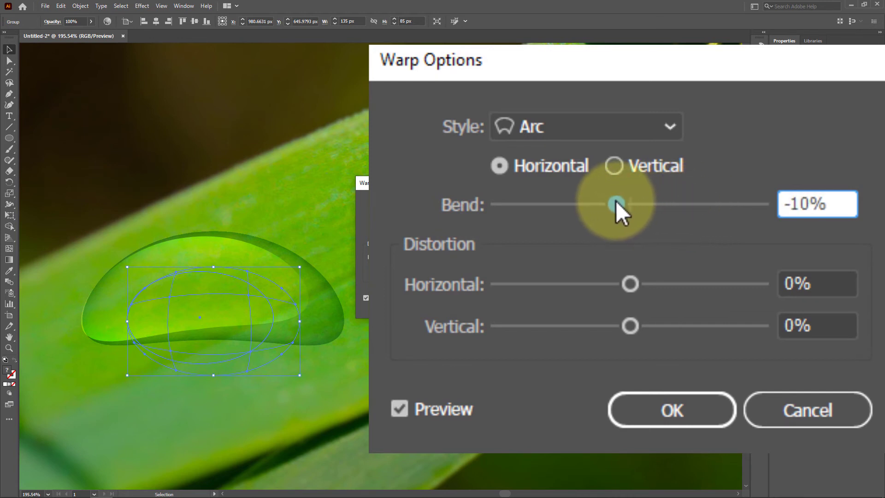
{"action": "left_click_drag", "start_coordinate": [828, 206], "coordinate": [761, 201]}
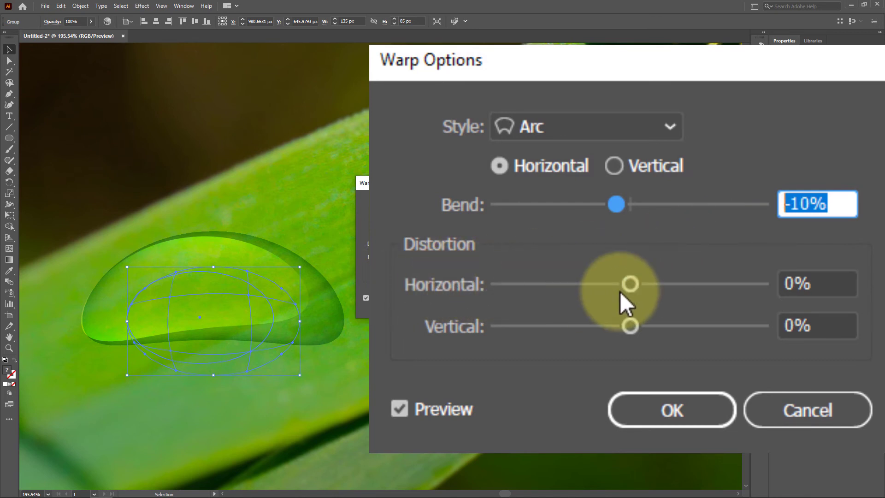
{"action": "left_click", "coordinate": [395, 408]}
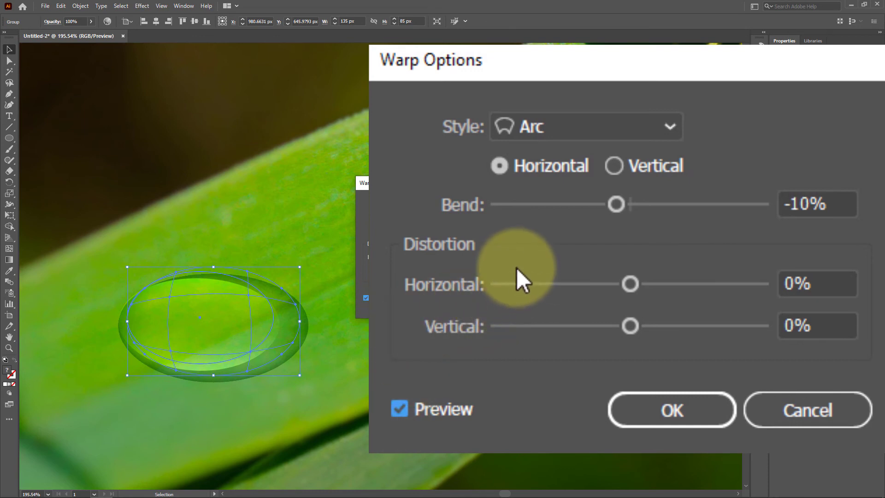
Set the warp's horizontal distortion to -20% and apply the effect to the drop
{"action": "left_click", "coordinate": [832, 281]}
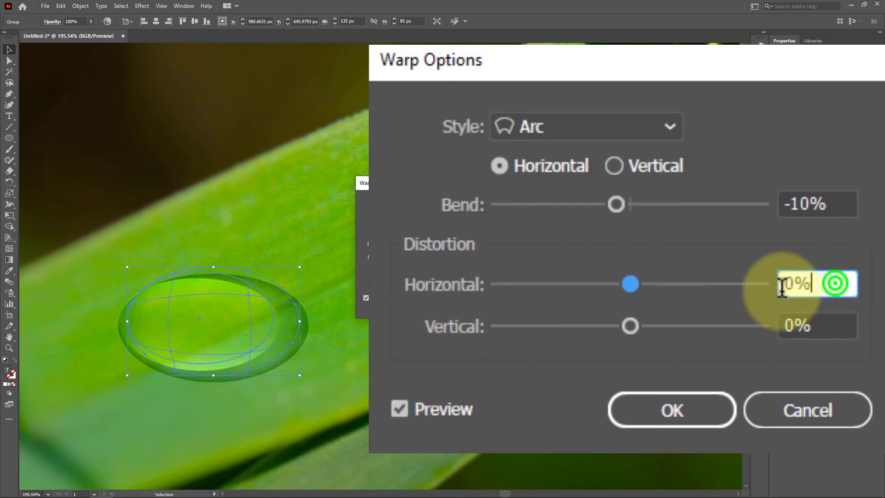
{"action": "left_click", "coordinate": [628, 284]}
{"action": "left_click_drag", "start_coordinate": [629, 284], "coordinate": [603, 287]}
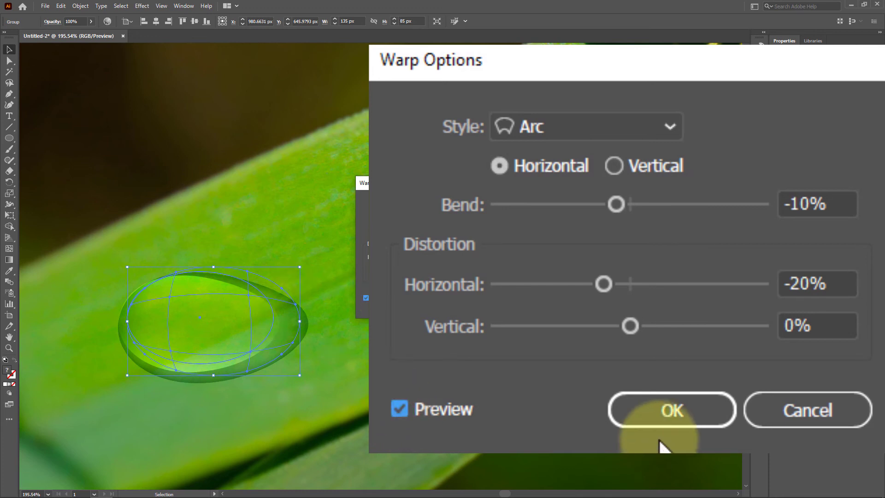
{"action": "left_click", "coordinate": [664, 408]}
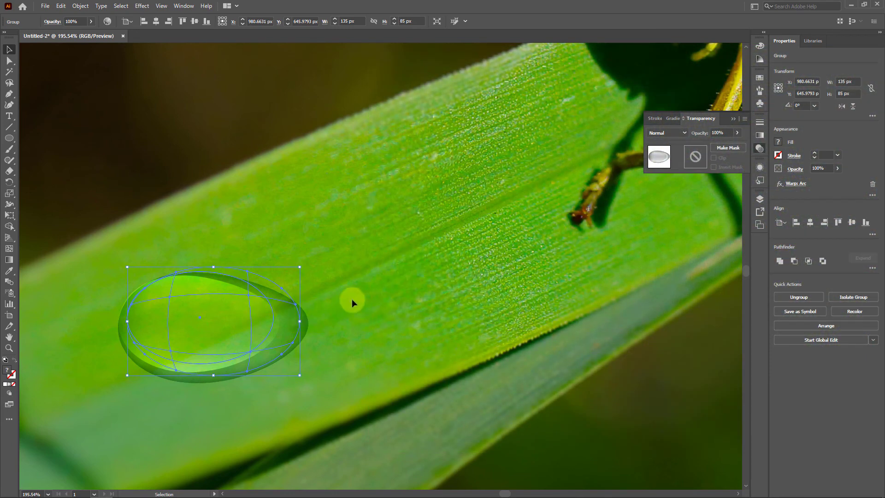
Duplicate the warped drop and place the copy farther up the leaf at about X 1062, Y 579 px
{"action": "left_click", "coordinate": [392, 287]}
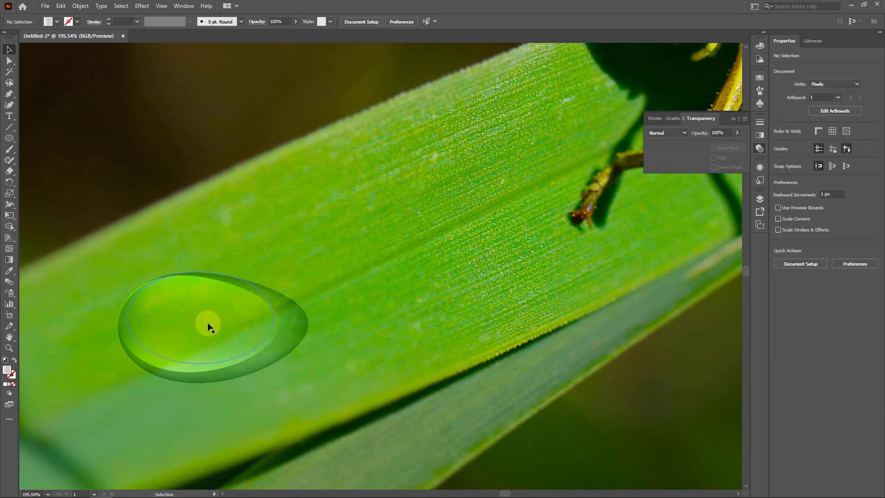
{"action": "left_click_drag", "start_coordinate": [206, 326], "coordinate": [309, 244]}
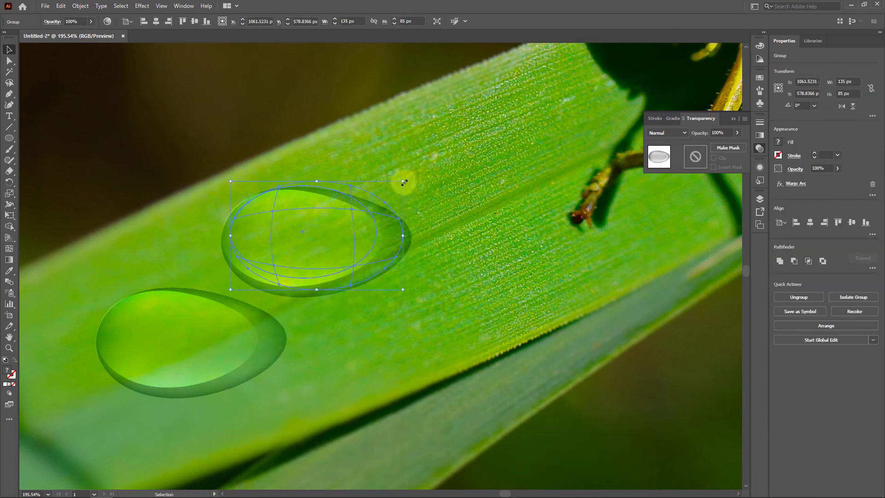
Shrink the copied drop to about 71 × 45 px and rotate it to about 172°
{"action": "left_click_drag", "start_coordinate": [394, 185], "coordinate": [362, 206]}
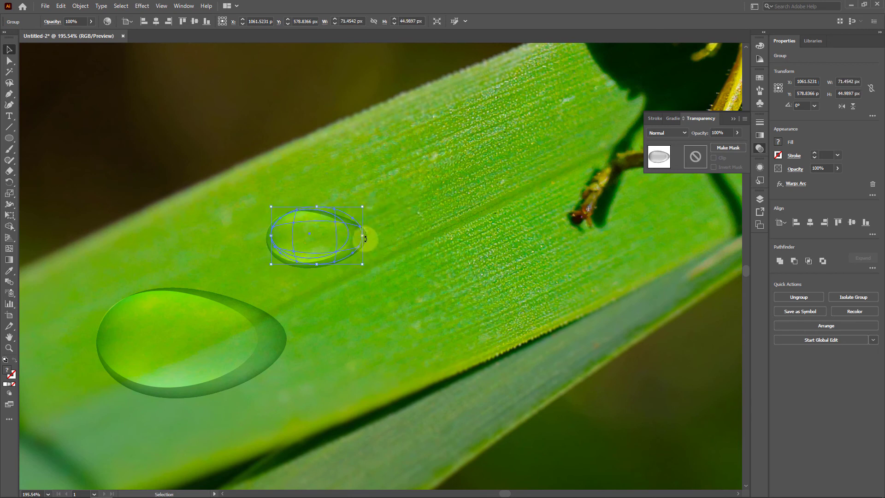
{"action": "left_click_drag", "start_coordinate": [373, 264], "coordinate": [227, 224]}
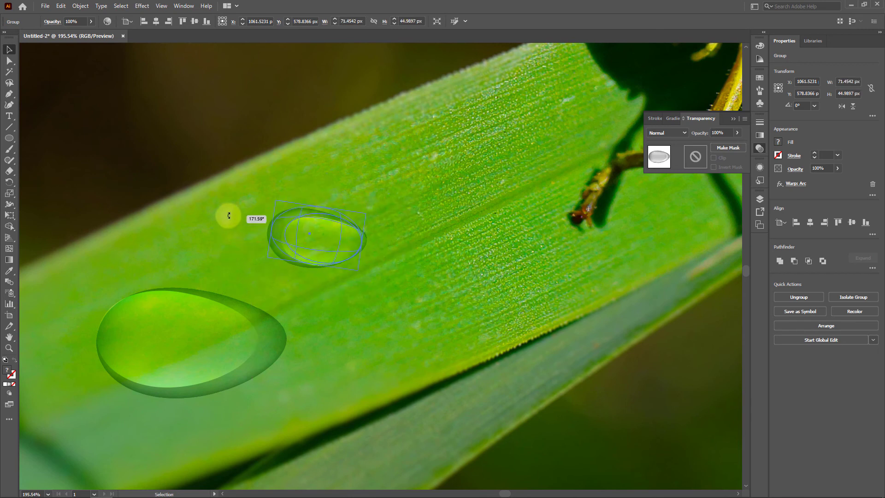
Duplicate the rotated drop below itself, twice toward the grasshopper's foot and once onto the leaf's lower edge, resizing the copies to varied sizes
{"action": "left_click_drag", "start_coordinate": [317, 237], "coordinate": [351, 304]}
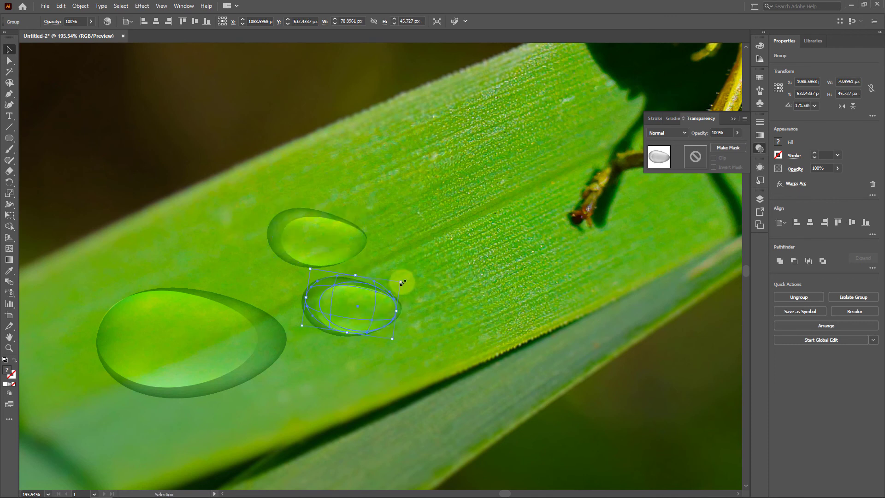
{"action": "left_click_drag", "start_coordinate": [400, 281], "coordinate": [390, 285]}
{"action": "left_click_drag", "start_coordinate": [367, 294], "coordinate": [432, 203]}
{"action": "left_click_drag", "start_coordinate": [455, 195], "coordinate": [476, 185]}
{"action": "left_click_drag", "start_coordinate": [408, 213], "coordinate": [422, 208]}
{"action": "left_click_drag", "start_coordinate": [423, 207], "coordinate": [462, 293]}
{"action": "left_click_drag", "start_coordinate": [528, 266], "coordinate": [501, 278]}
Duplicate a drop above the large one at about X 966, Y 579 px, shrink it and rotate it to about 18°
{"action": "left_click_drag", "start_coordinate": [472, 294], "coordinate": [187, 237]}
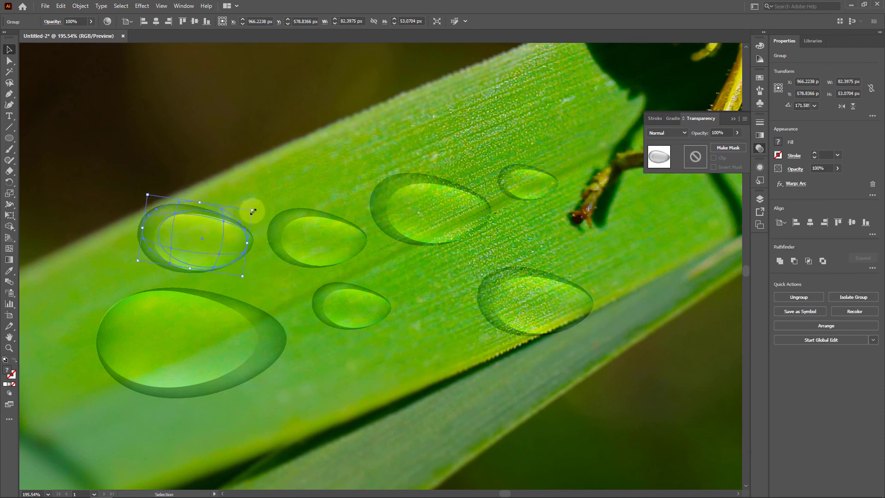
{"action": "left_click_drag", "start_coordinate": [252, 211], "coordinate": [241, 215]}
{"action": "left_click_drag", "start_coordinate": [198, 236], "coordinate": [200, 238]}
{"action": "left_click_drag", "start_coordinate": [237, 267], "coordinate": [108, 220]}
Duplicate the tilted drop near the leaf's upper edge, mid-leaf at about 36 × 25 px, and twice below the large drop in bigger sizes
{"action": "left_click_drag", "start_coordinate": [193, 245], "coordinate": [440, 289]}
{"action": "left_click_drag", "start_coordinate": [466, 258], "coordinate": [455, 247]}
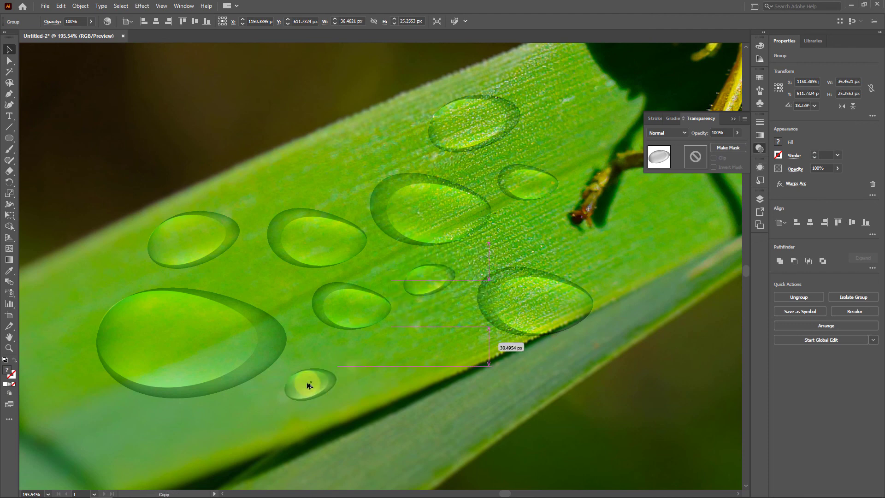
{"action": "left_click_drag", "start_coordinate": [304, 387], "coordinate": [208, 460]}
{"action": "left_click_drag", "start_coordinate": [249, 418], "coordinate": [258, 407]}
{"action": "left_click_drag", "start_coordinate": [233, 458], "coordinate": [231, 452]}
Place tilted copies of about 43 × 30 px below the grasshopper's foot, near the upper leaf edge and at about X 825, Y 725 px
{"action": "scroll", "coordinate": [406, 295], "scroll_direction": "down", "scroll_amount": 2}
{"action": "left_click_drag", "start_coordinate": [298, 400], "coordinate": [608, 239]}
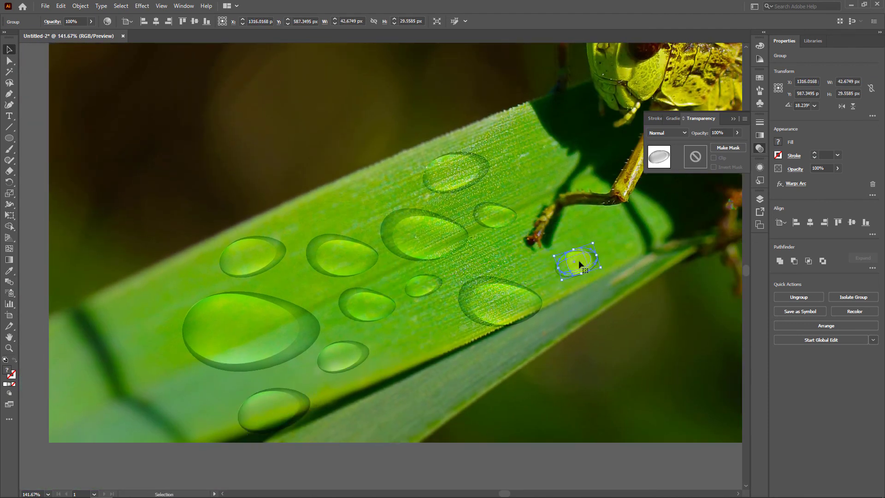
{"action": "left_click_drag", "start_coordinate": [575, 275], "coordinate": [368, 202]}
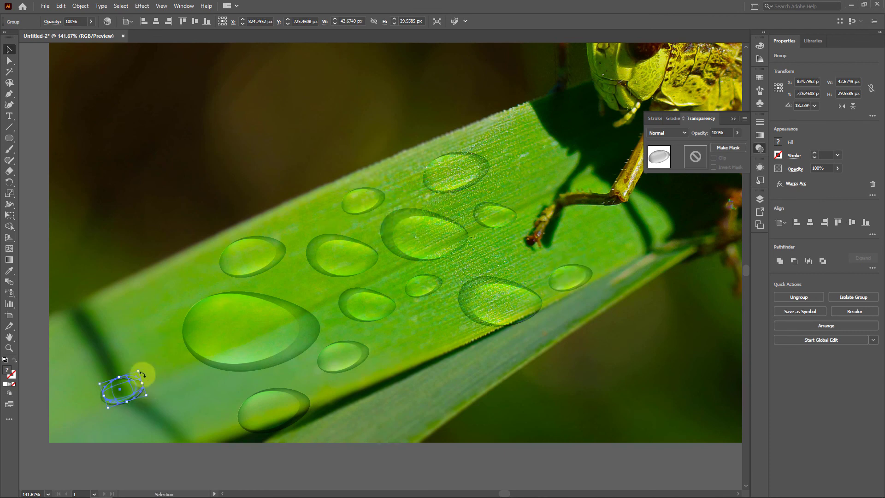
Enlarge the drop at the leaf's far lower end and add a second copy above it, rotated to about 175°
{"action": "left_click_drag", "start_coordinate": [138, 371], "coordinate": [155, 356]}
{"action": "left_click_drag", "start_coordinate": [142, 374], "coordinate": [171, 398]}
{"action": "left_click_drag", "start_coordinate": [171, 397], "coordinate": [93, 358]}
Duplicate the last drop above the grasshopper's foot at about X 1266, Y 481 px, shrink it to about 39 × 25 px, and deselect it
{"action": "left_click_drag", "start_coordinate": [132, 332], "coordinate": [560, 139]}
{"action": "left_click_drag", "start_coordinate": [583, 128], "coordinate": [572, 132]}
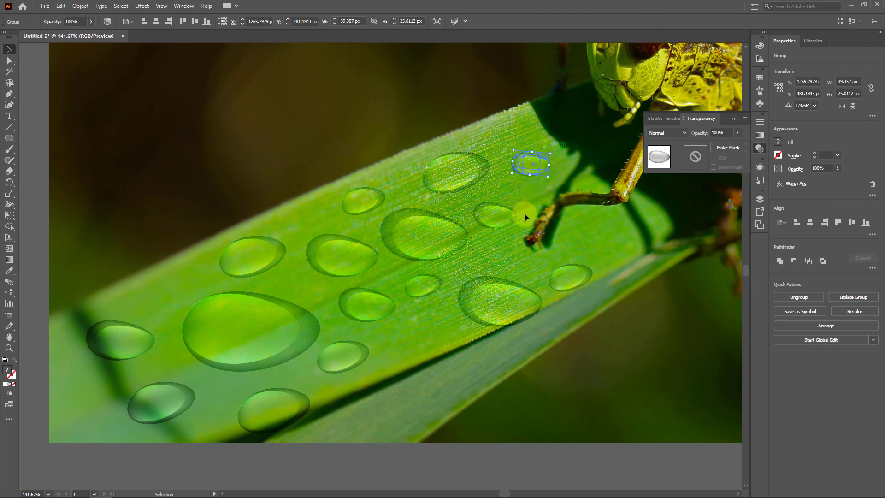
{"action": "scroll", "coordinate": [524, 212], "scroll_direction": "down", "scroll_amount": 4}
{"action": "left_click", "coordinate": [474, 408]}
{"action": "key", "text": "z"}
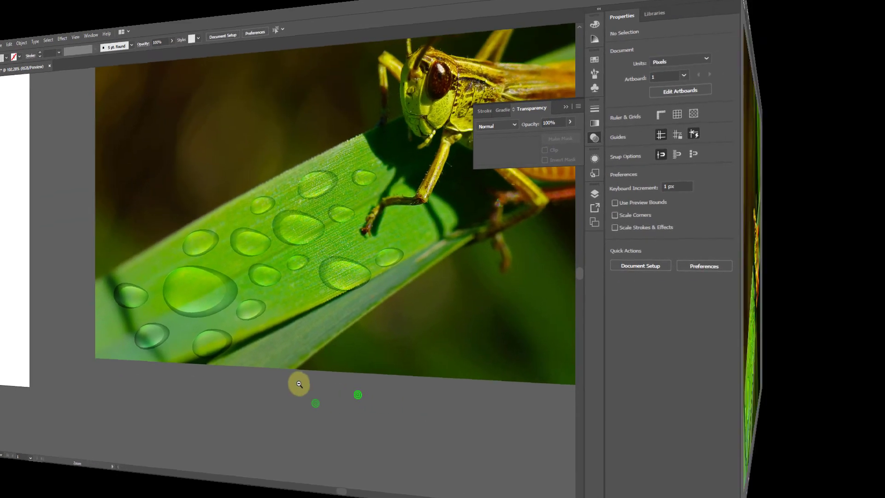